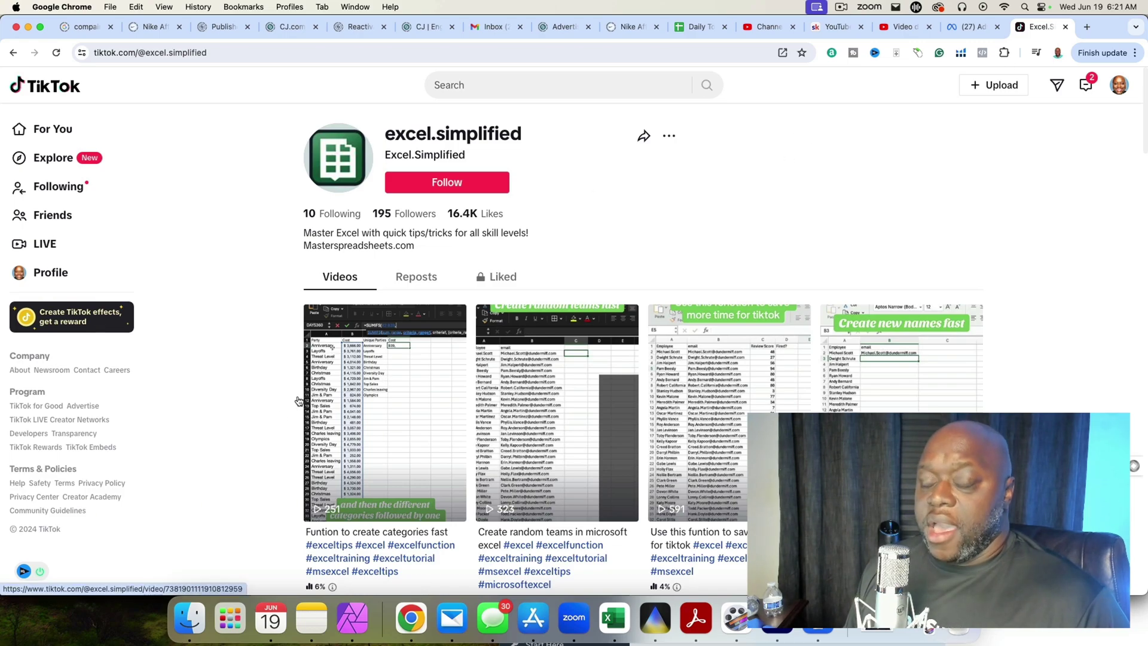
pyautogui.scroll(-1, 248, 456)
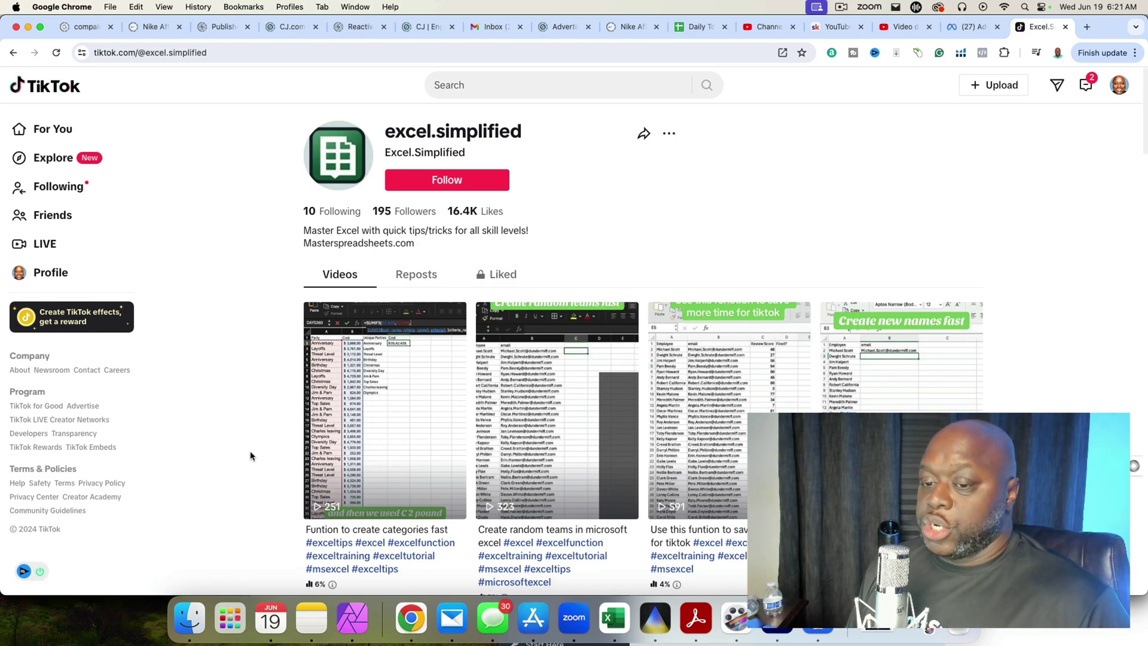
pyautogui.scroll(-5, 250, 455)
pyautogui.scroll(-2, 250, 456)
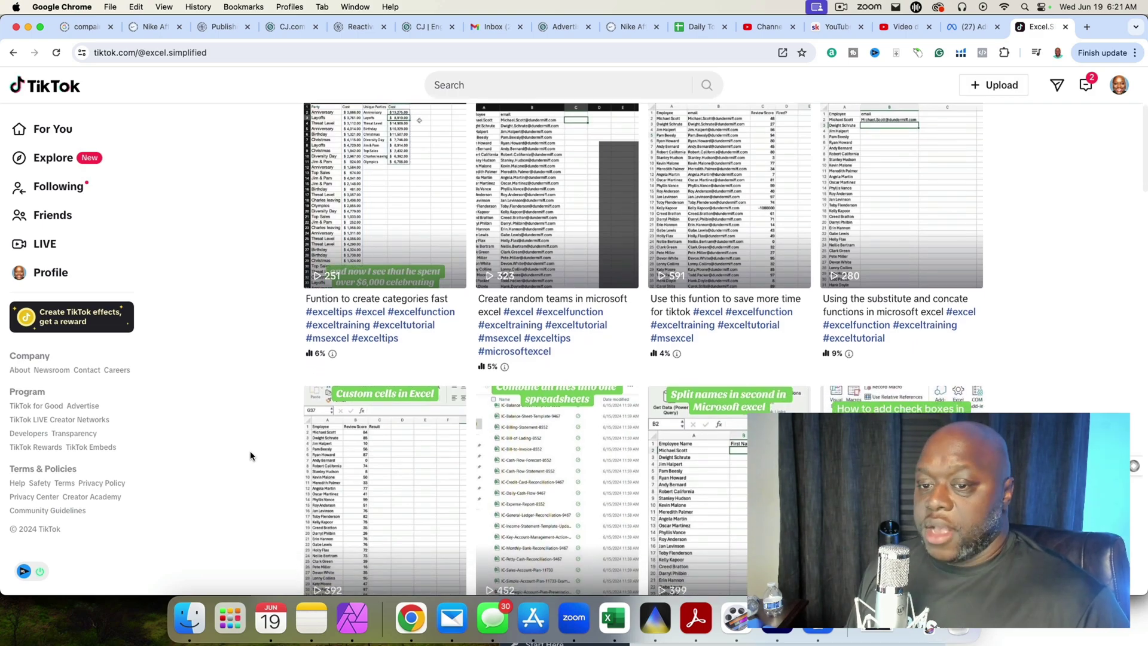
pyautogui.scroll(-4, 250, 455)
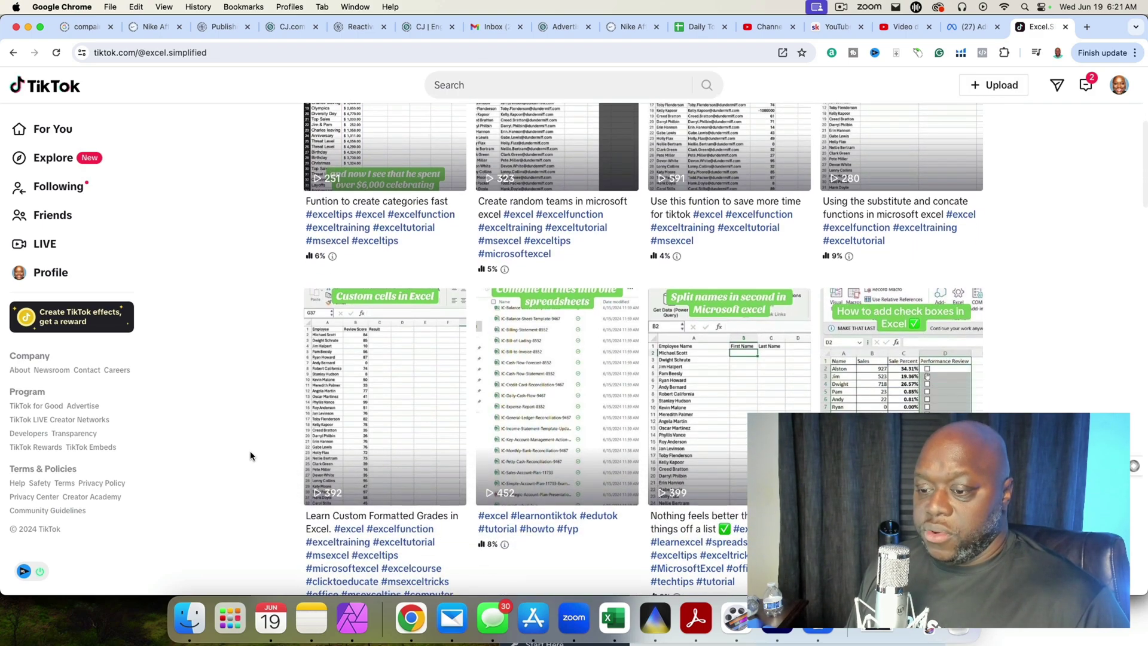
pyautogui.scroll(-12, 250, 456)
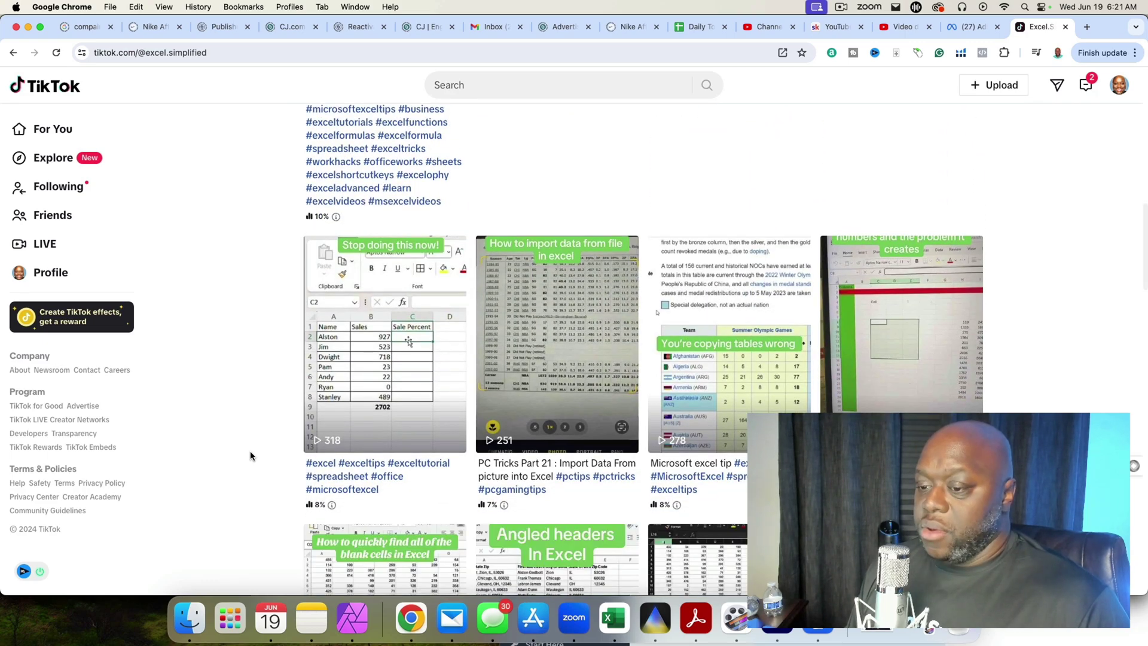
pyautogui.scroll(-6, 250, 456)
pyautogui.scroll(-11, 250, 456)
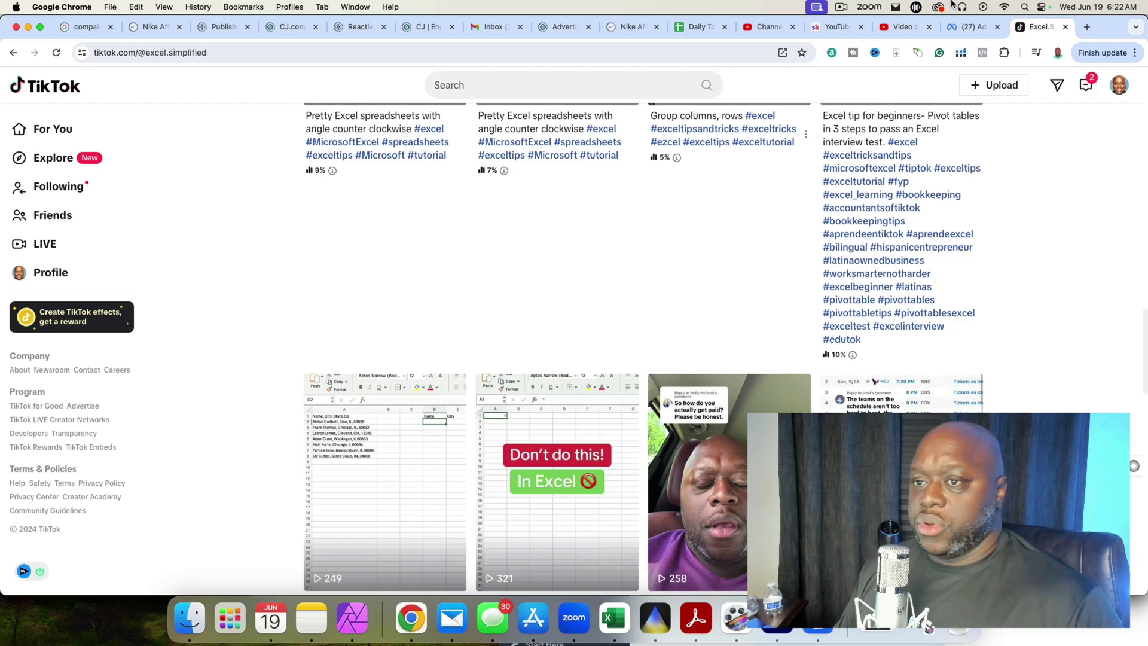
# Step: Review the Viral Coach Excel Videos sheet's TikTok links and like counts, up to 5,100,000
pyautogui.click(697, 26)
pyautogui.scroll(-15, 454, 488)
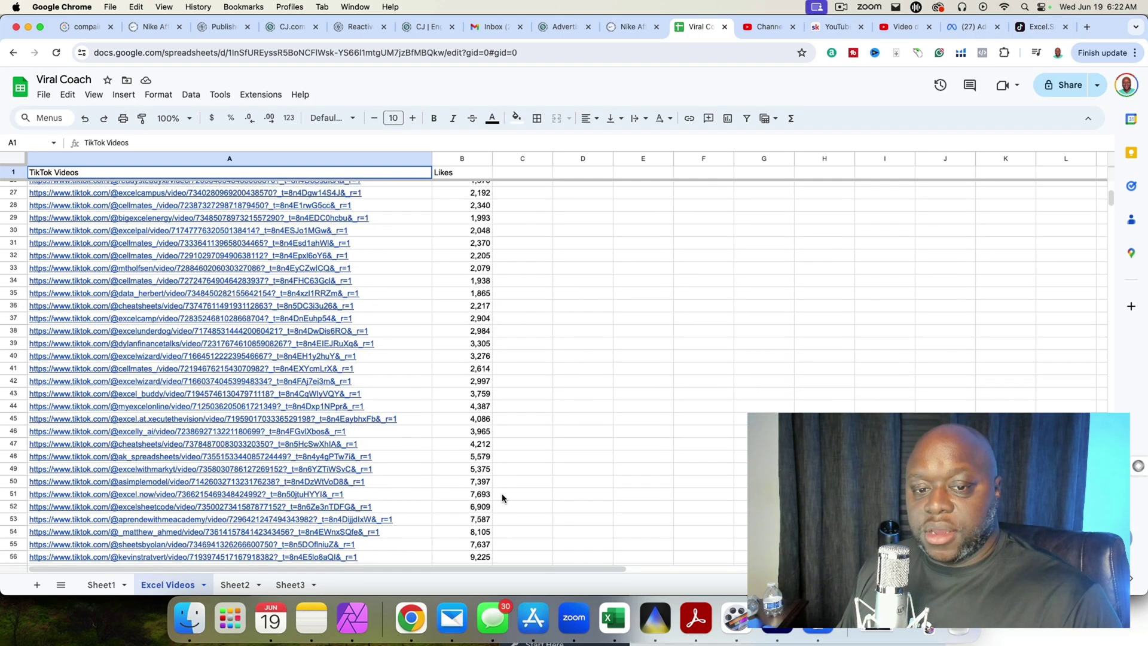
pyautogui.click(686, 474)
pyautogui.scroll(-10, 670, 476)
pyautogui.scroll(9, 653, 476)
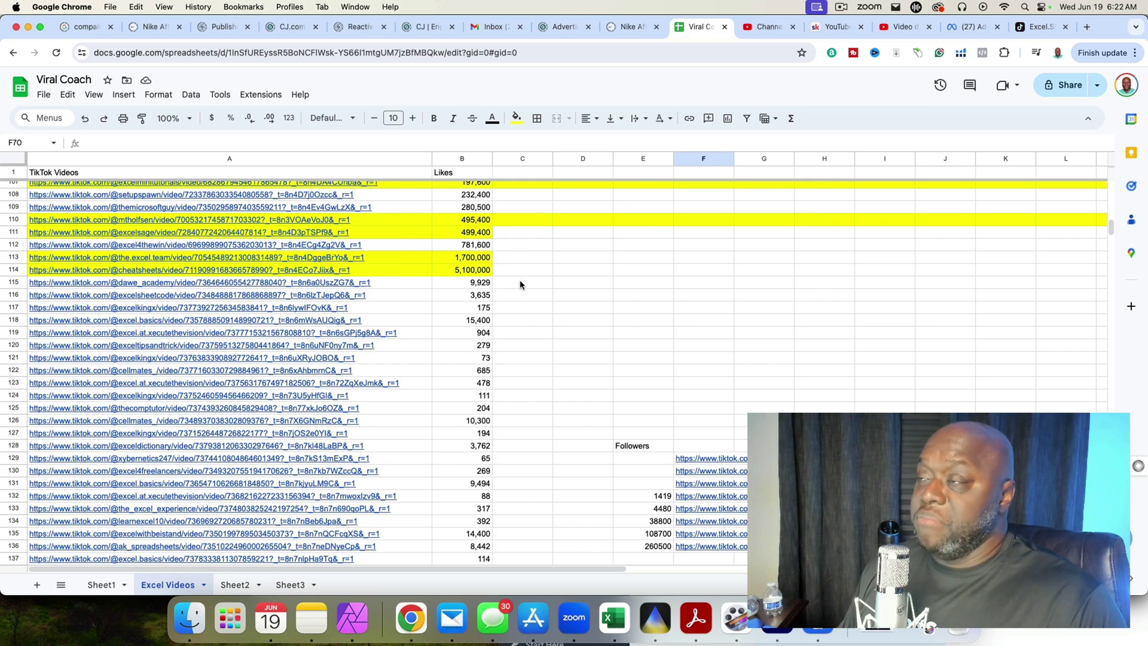
pyautogui.scroll(11, 543, 391)
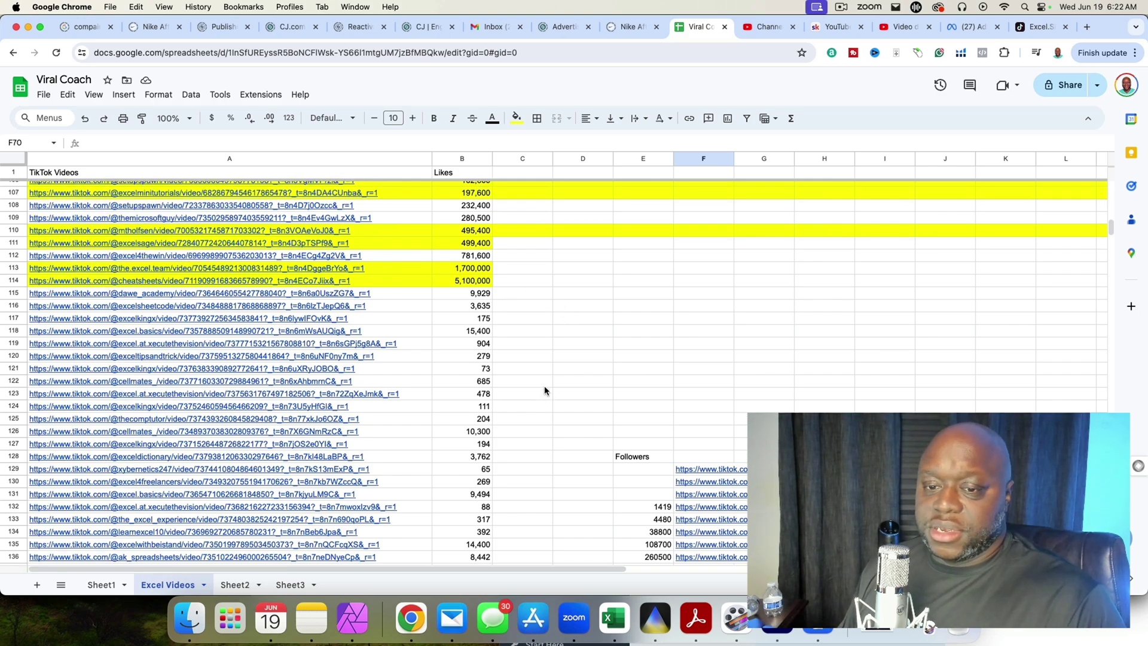
pyautogui.scroll(5, 545, 390)
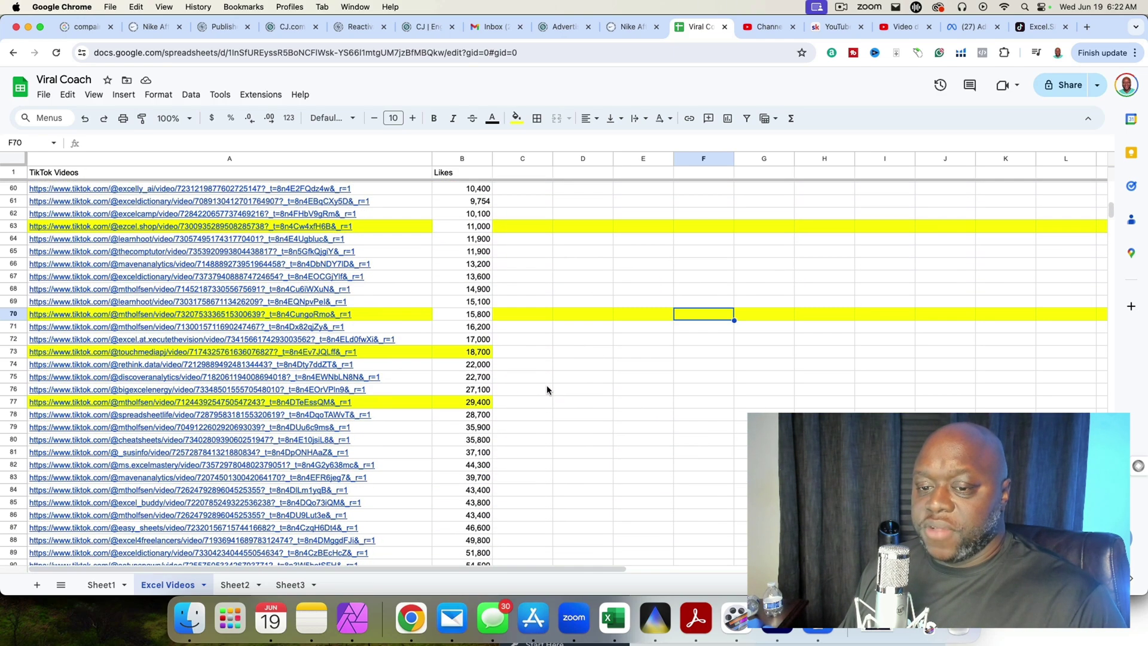
pyautogui.scroll(-12, 554, 390)
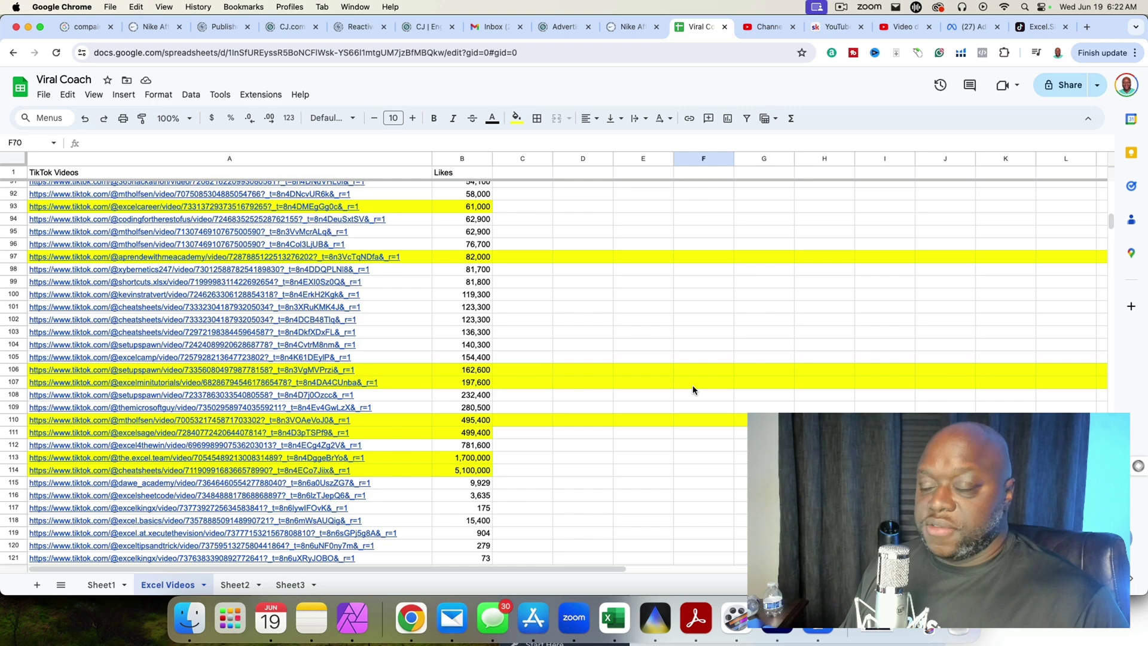
# Step: From the excel.simplified TikTok profile, open the Masterspreadsheets.com bio link in a new tab
pyautogui.click(1040, 26)
pyautogui.scroll(-5, 275, 464)
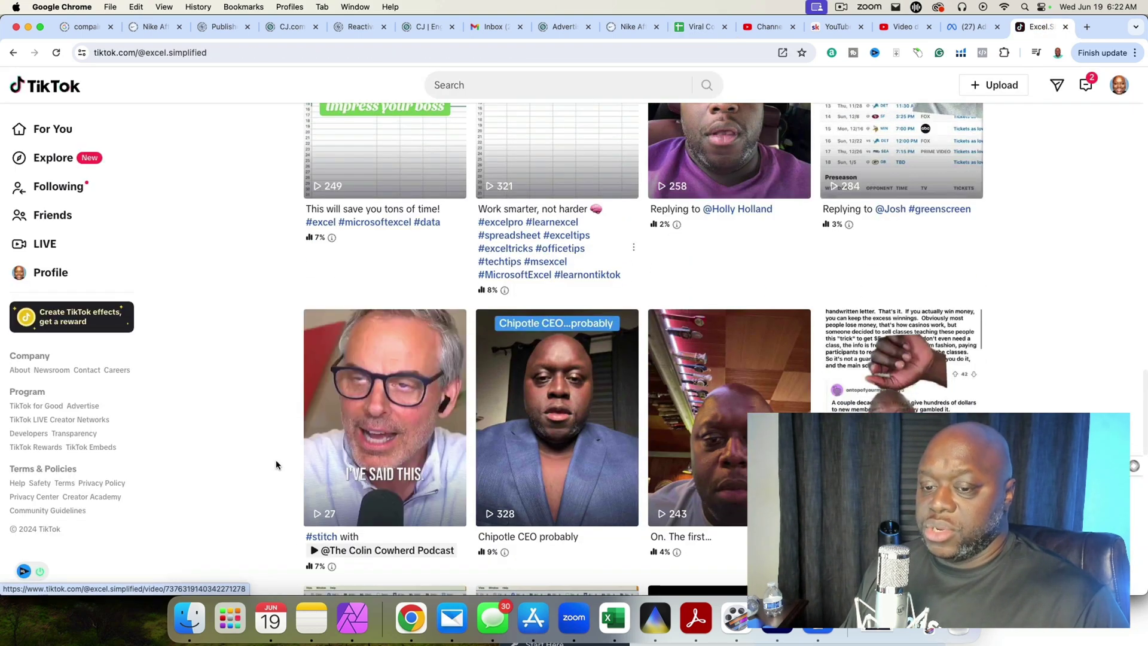
pyautogui.scroll(4, 251, 466)
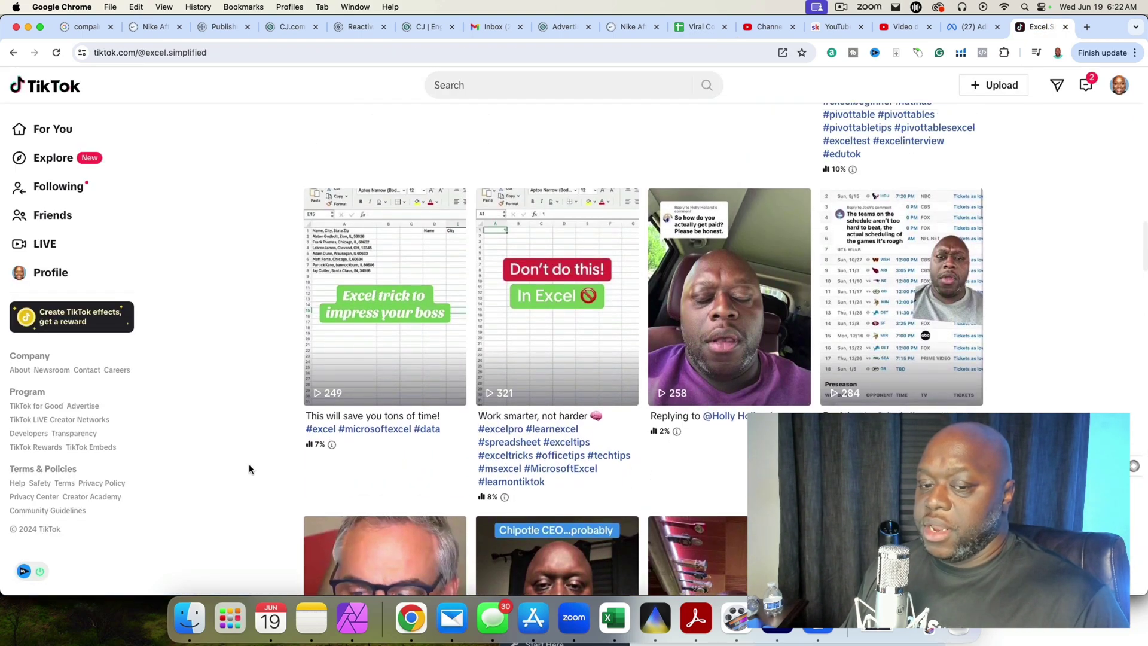
pyautogui.scroll(7, 249, 469)
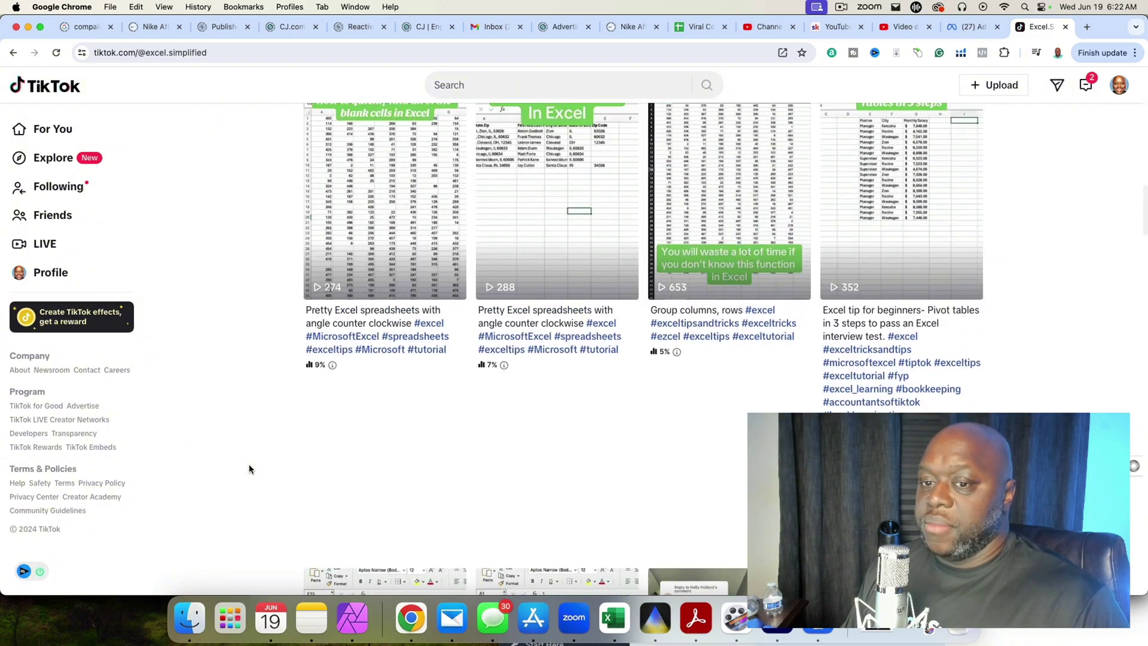
pyautogui.scroll(8, 250, 469)
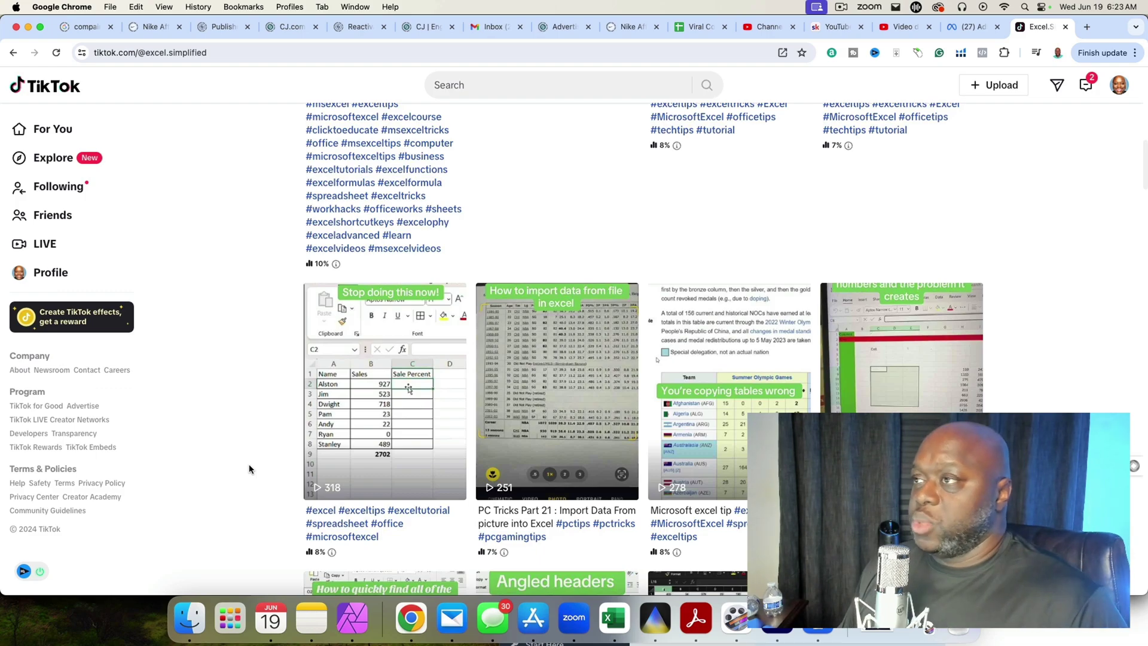
pyautogui.scroll(10, 556, 389)
pyautogui.click(359, 246)
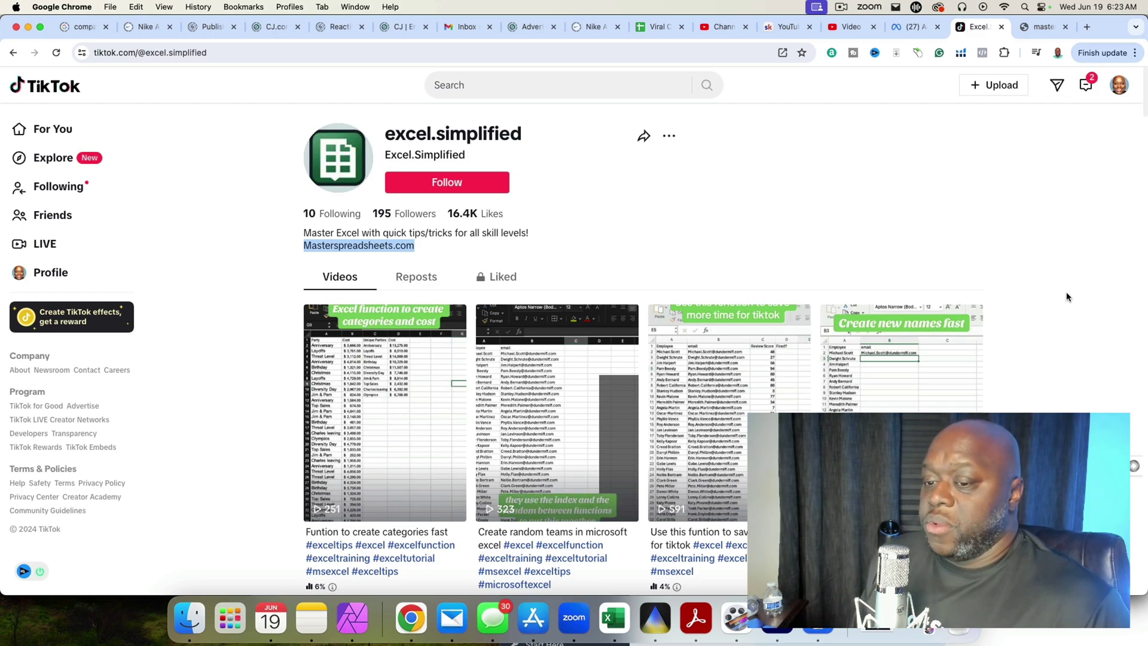
pyautogui.scroll(-5, 1036, 359)
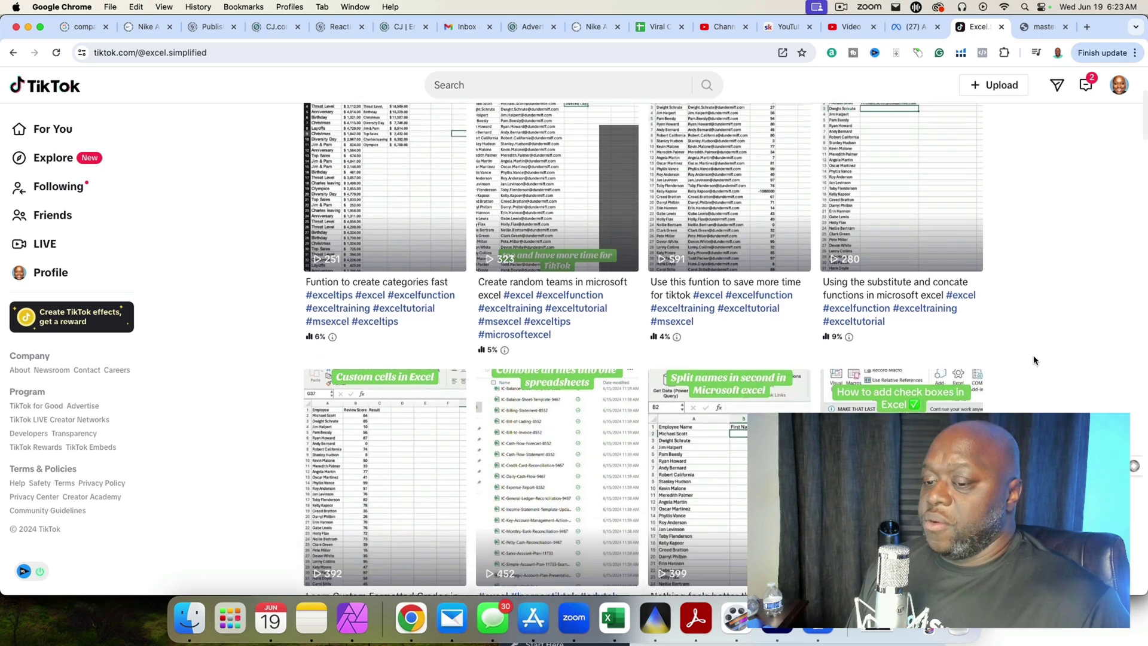
pyautogui.scroll(-3, 1036, 360)
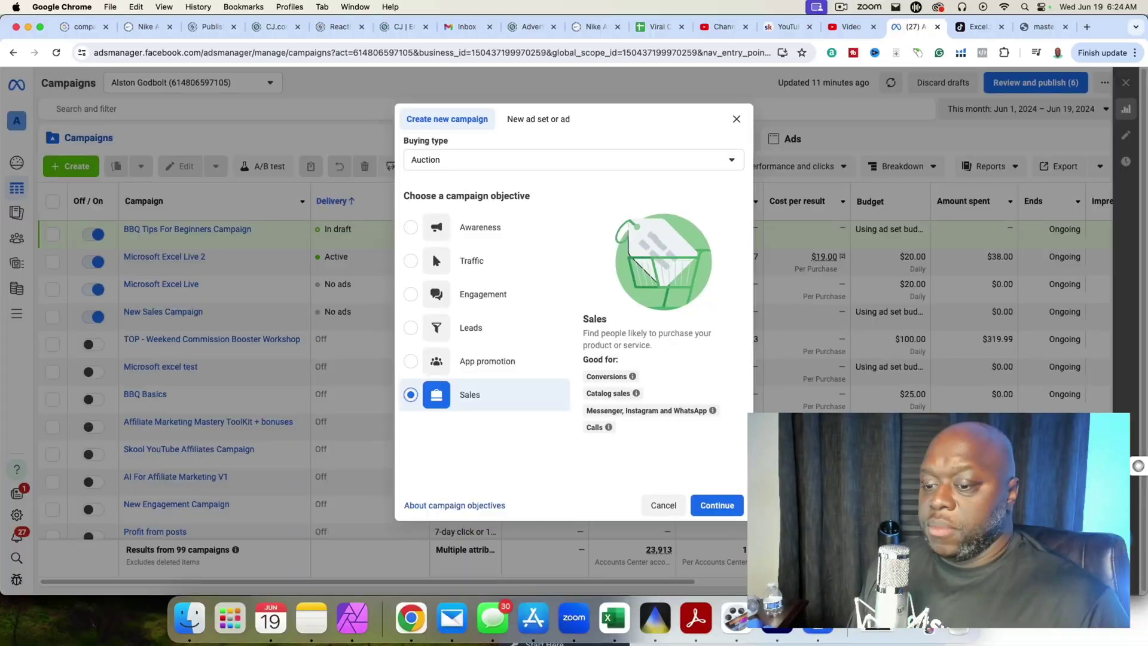
# Step: Continue with the Sales objective and pick a Manual sales campaign setup, creating draft New Sales Campaign
pyautogui.click(717, 506)
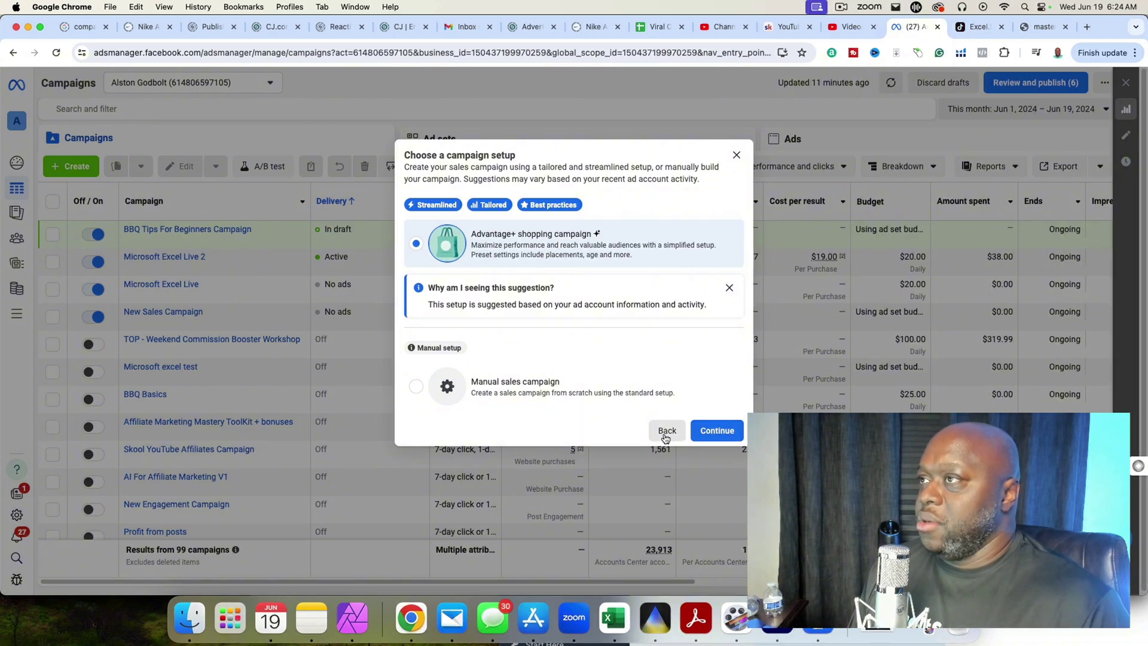
pyautogui.click(666, 436)
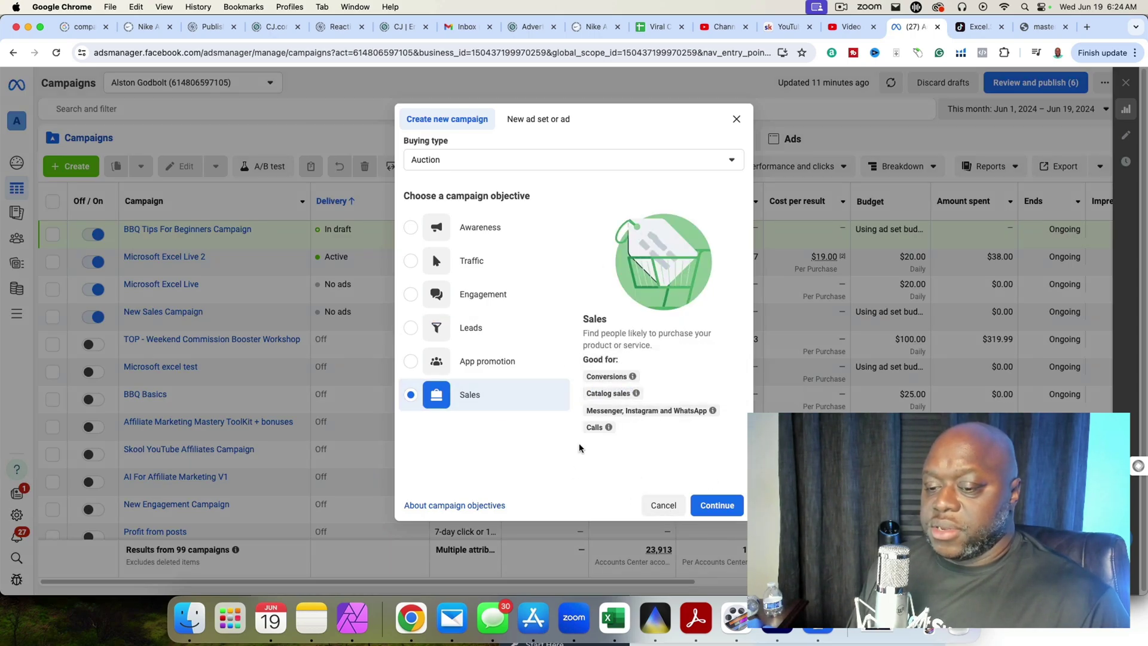
pyautogui.click(717, 506)
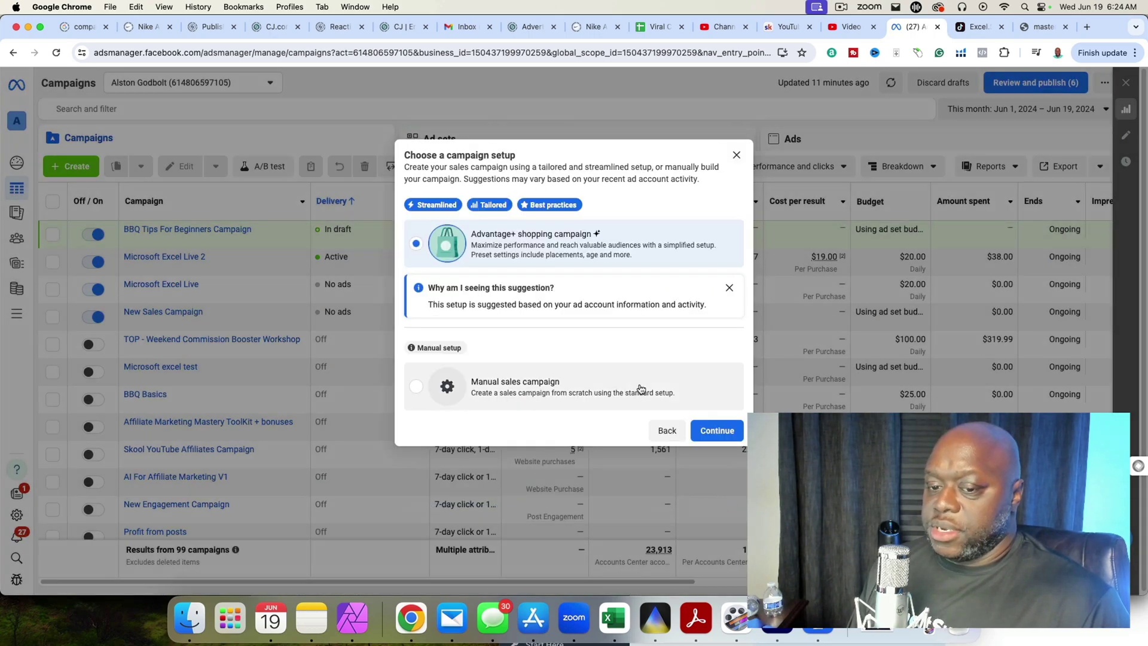
pyautogui.click(506, 394)
pyautogui.click(711, 433)
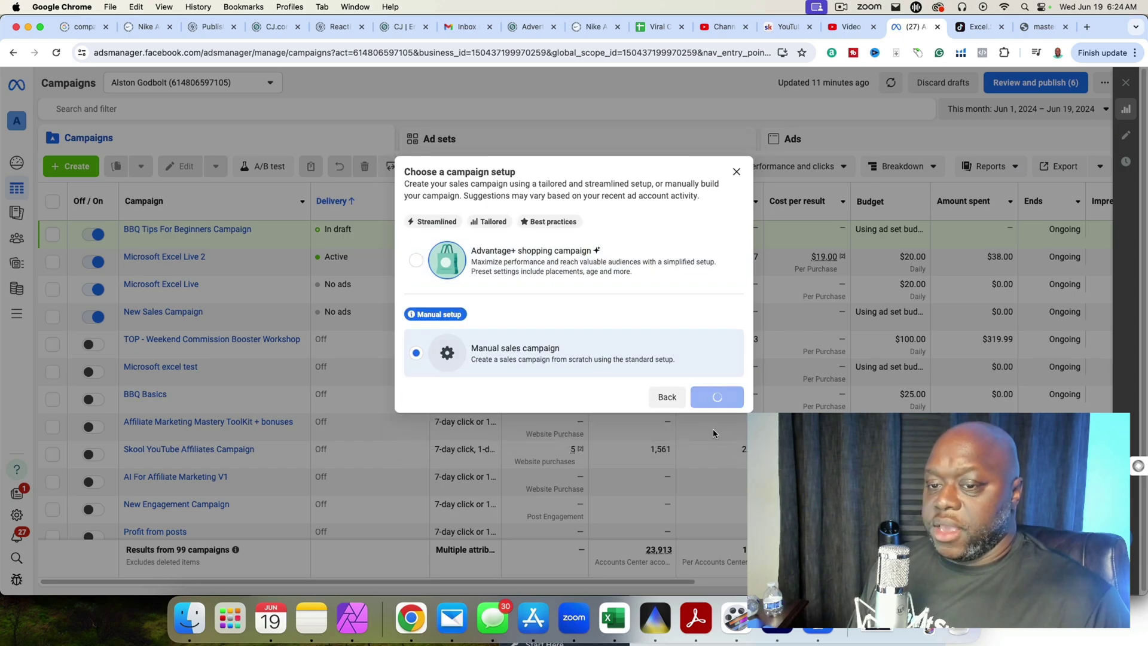
pyautogui.scroll(-5, 730, 335)
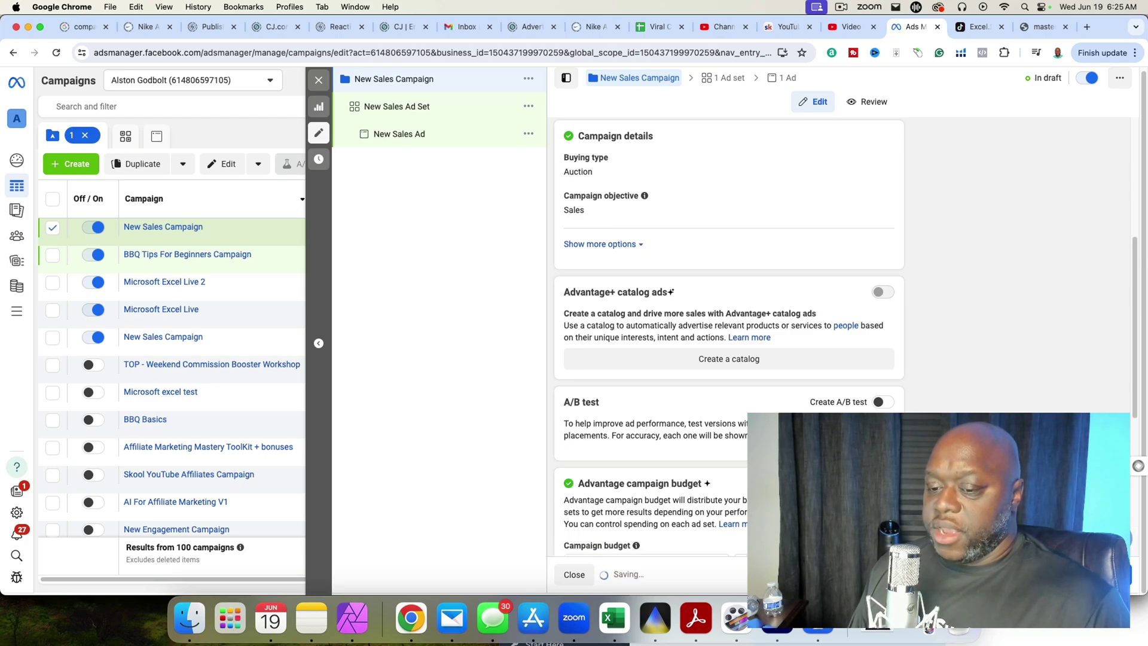
# Step: Look over the $20.00 daily Advantage campaign budget, then edit New Sales Ad Set
pyautogui.scroll(-4, 730, 335)
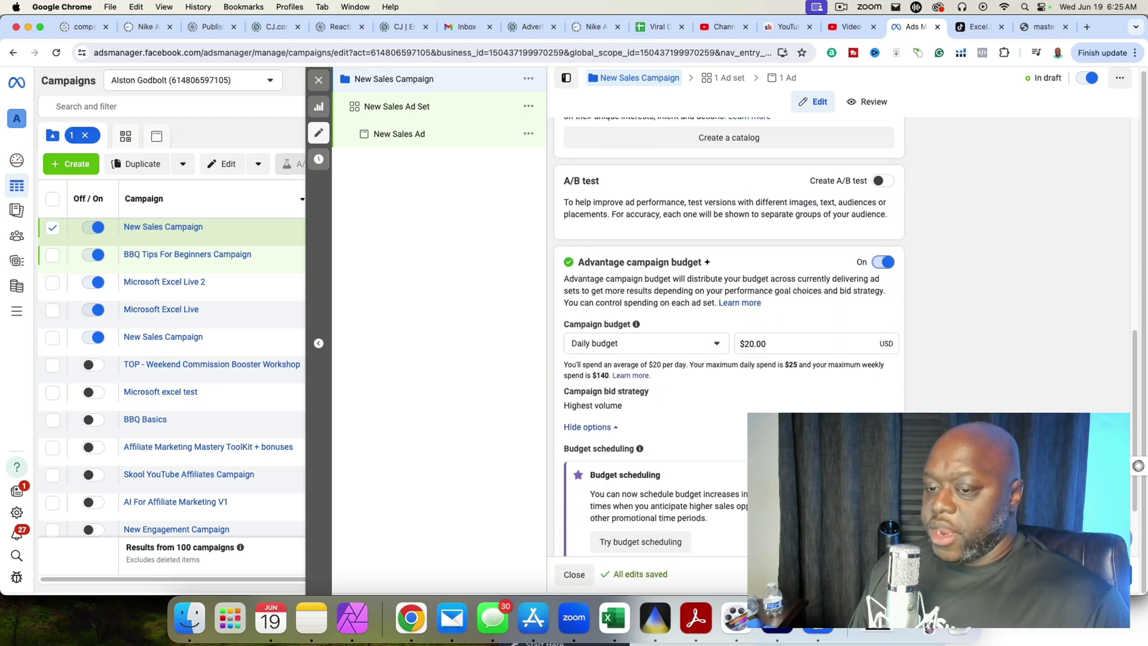
pyautogui.scroll(-2, 730, 335)
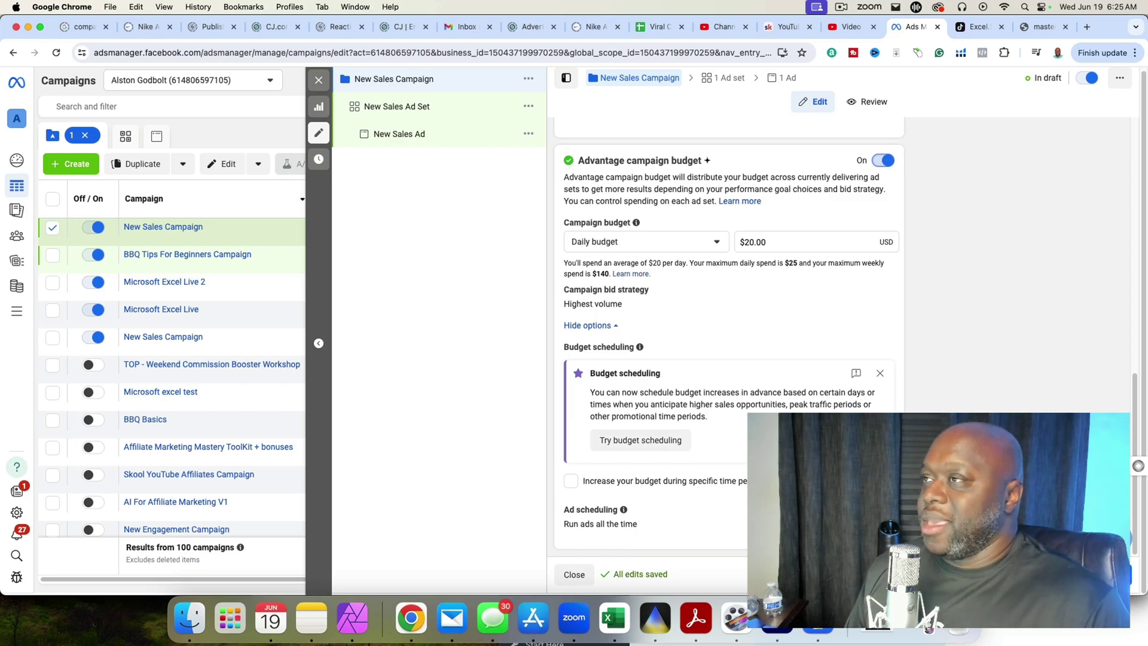
pyautogui.click(411, 112)
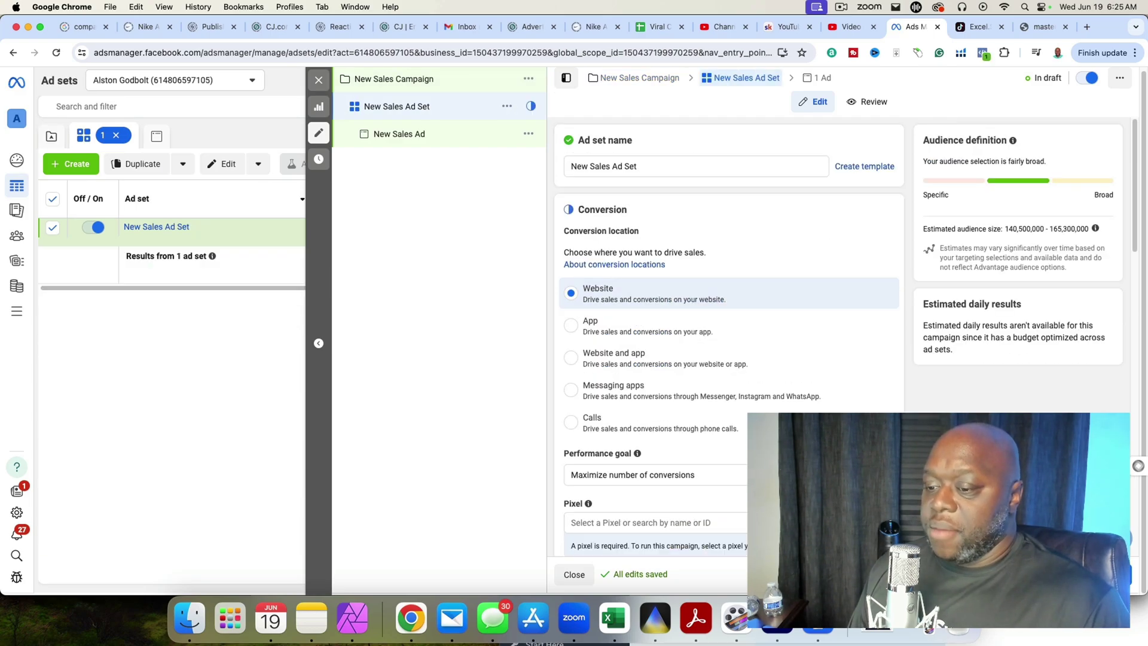
# Step: Set the ad set's pixel to Microsoft Excel with Purchase as the conversion event
pyautogui.click(658, 522)
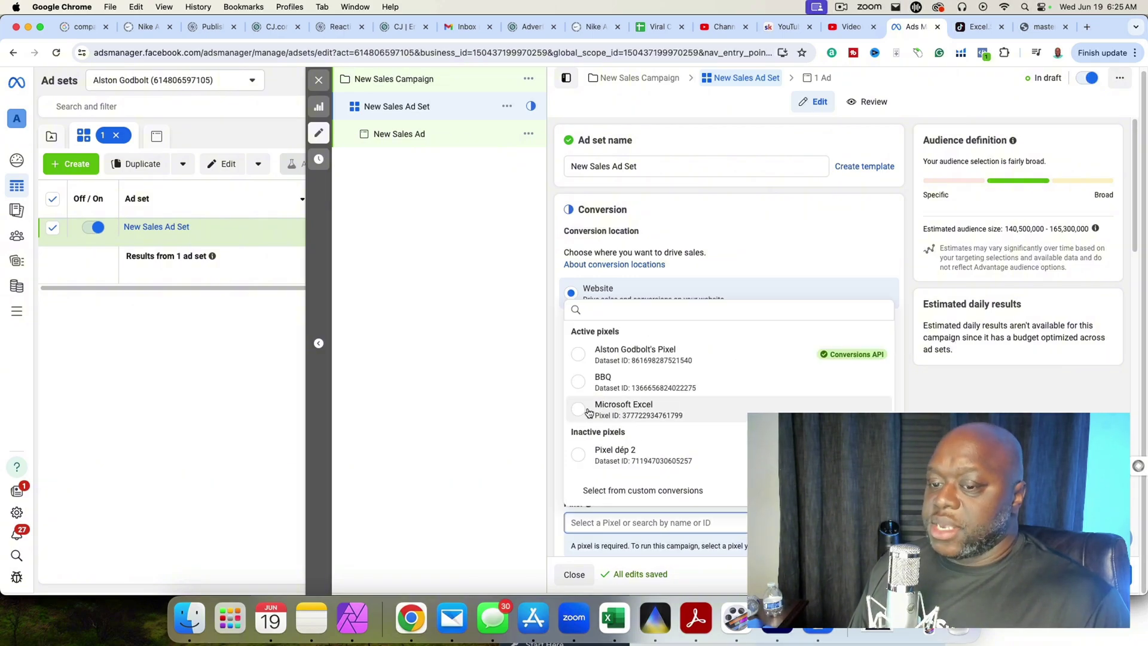
pyautogui.click(634, 411)
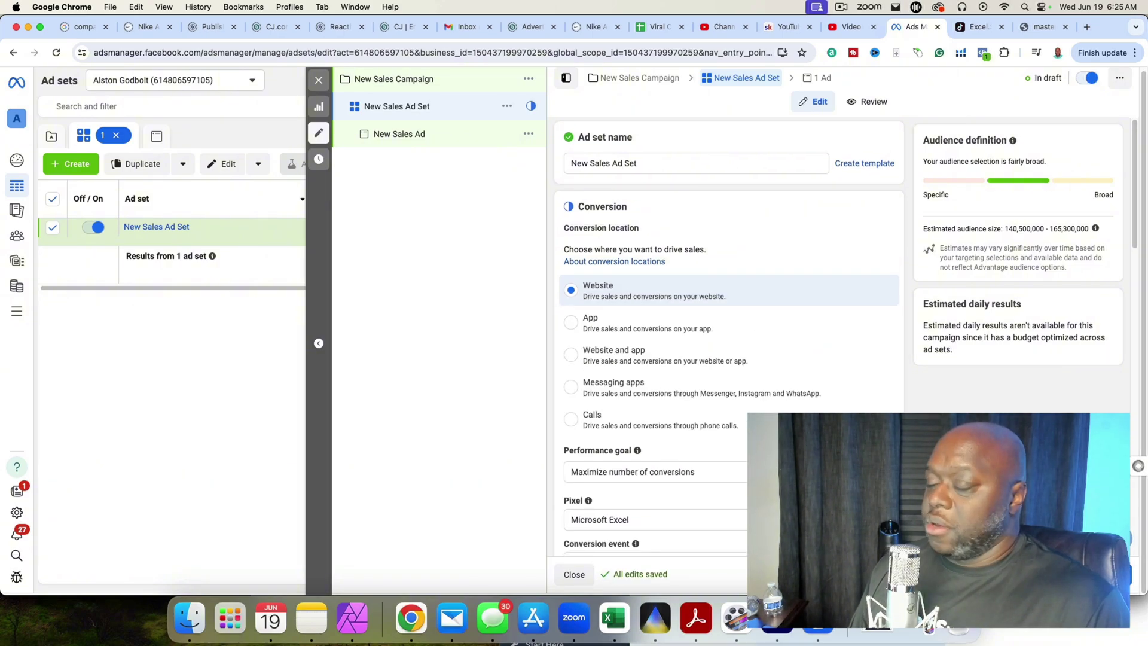
pyautogui.scroll(-5, 728, 335)
pyautogui.click(724, 235)
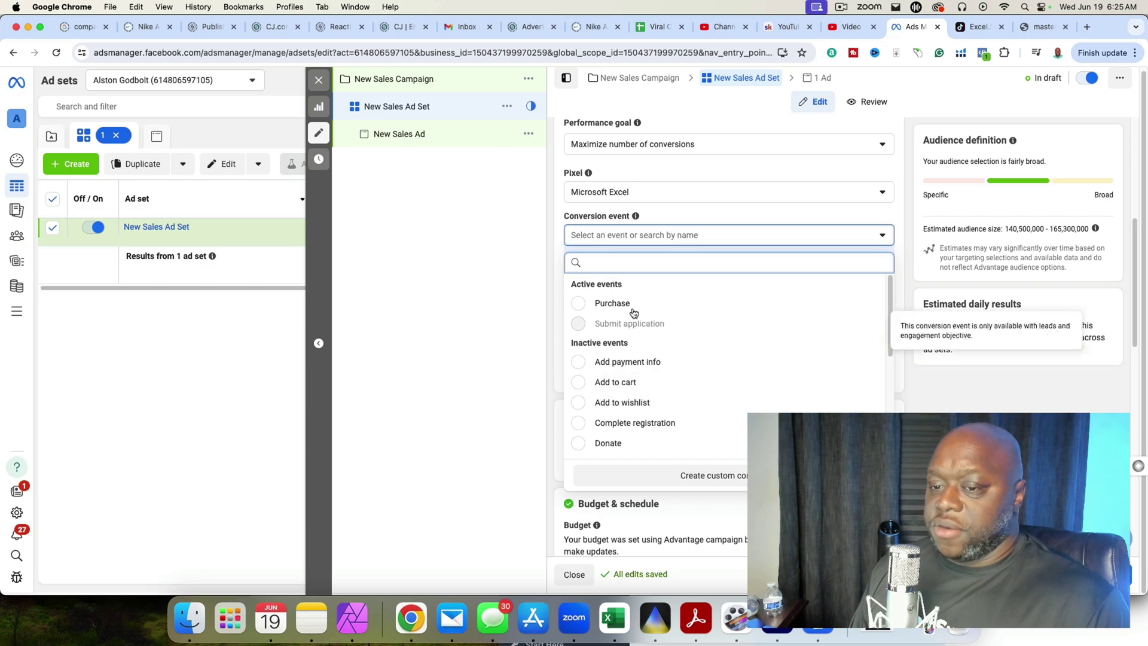
pyautogui.click(658, 302)
pyautogui.scroll(-12, 728, 335)
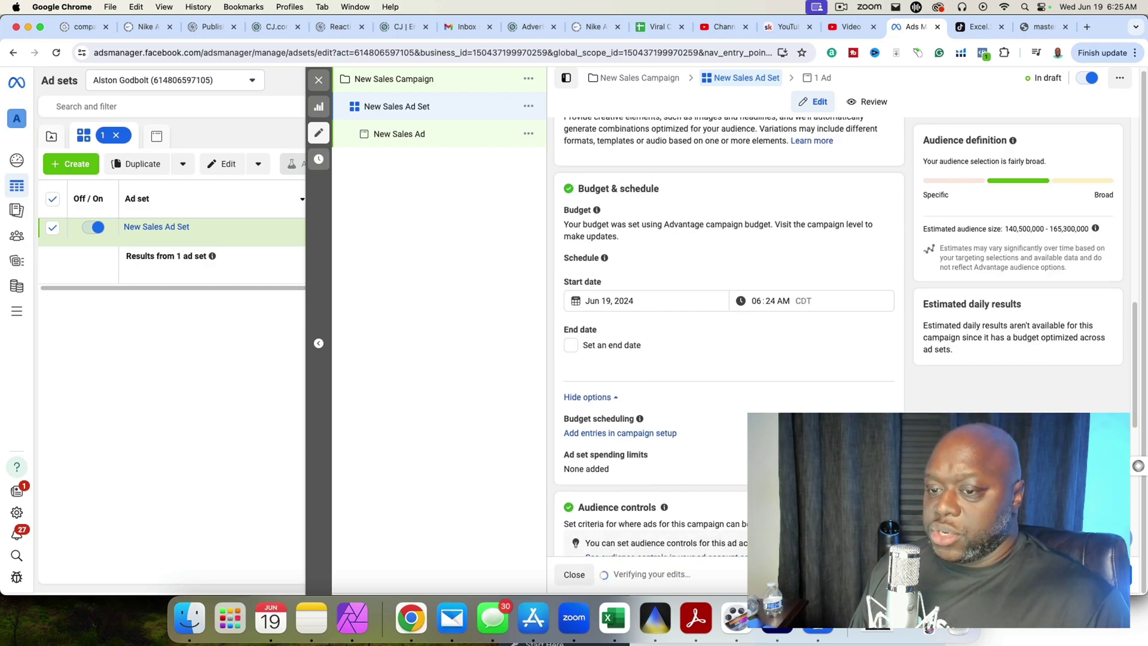
pyautogui.scroll(-1, 729, 335)
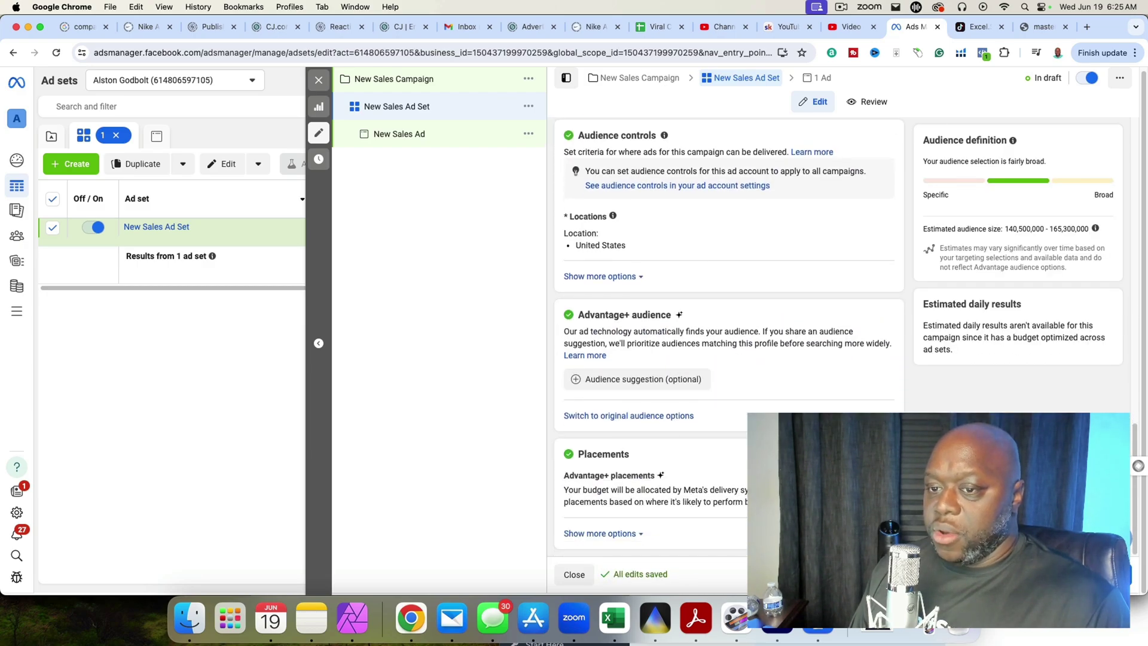
# Step: Replace United States with Worldwide as the ad set's location
pyautogui.click(880, 221)
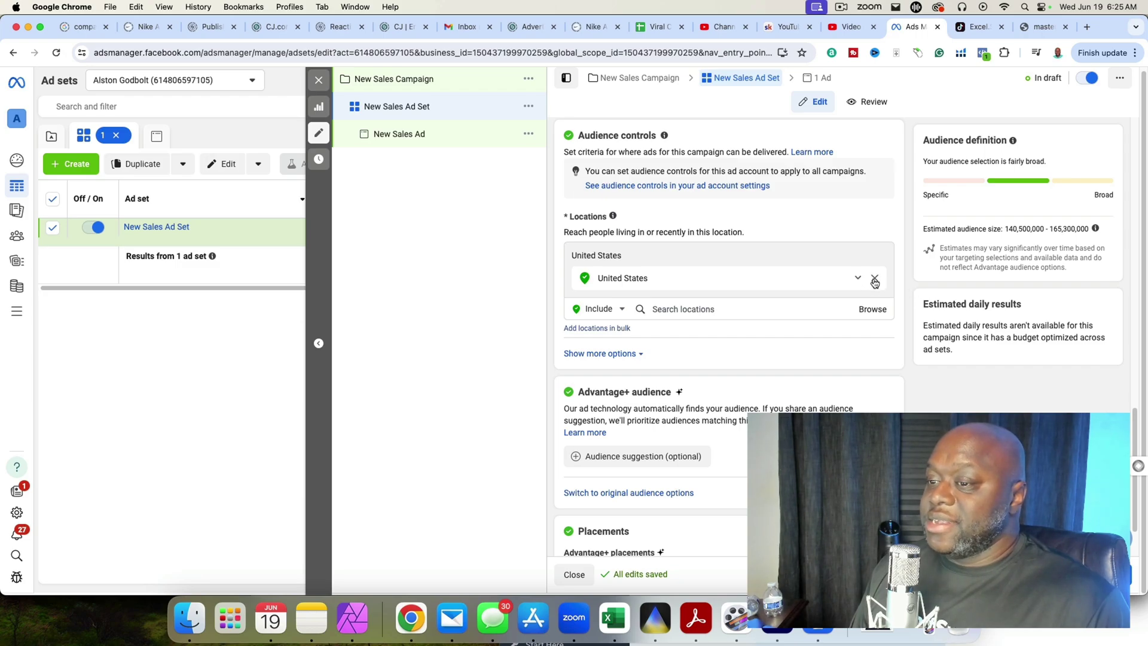
pyautogui.click(875, 279)
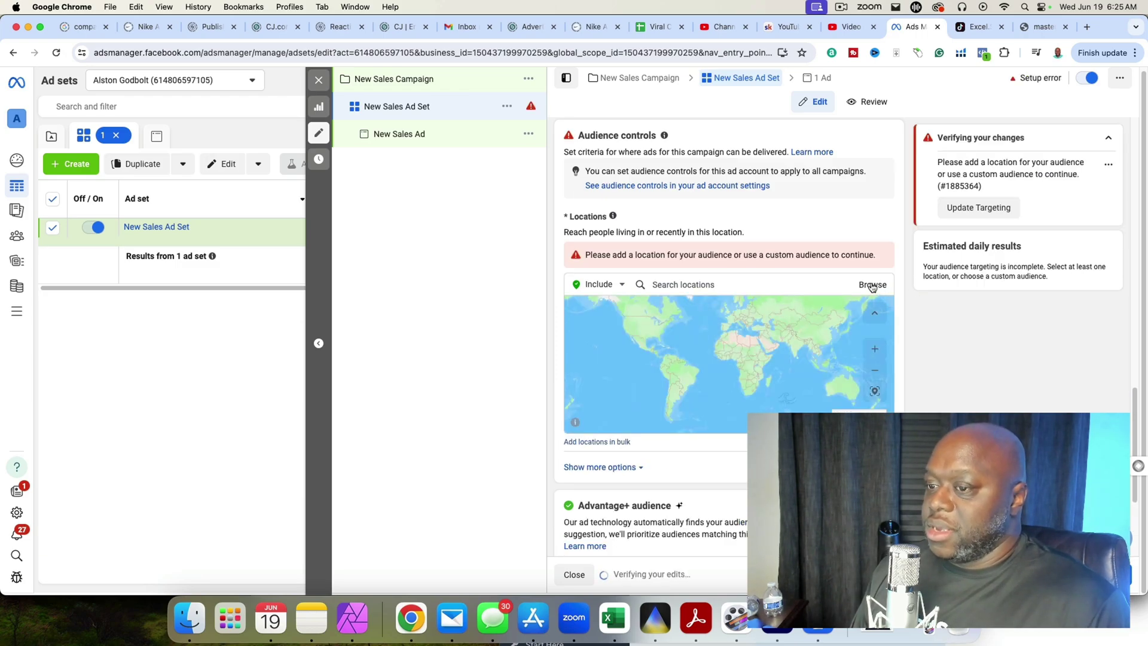
pyautogui.click(873, 286)
pyautogui.click(878, 309)
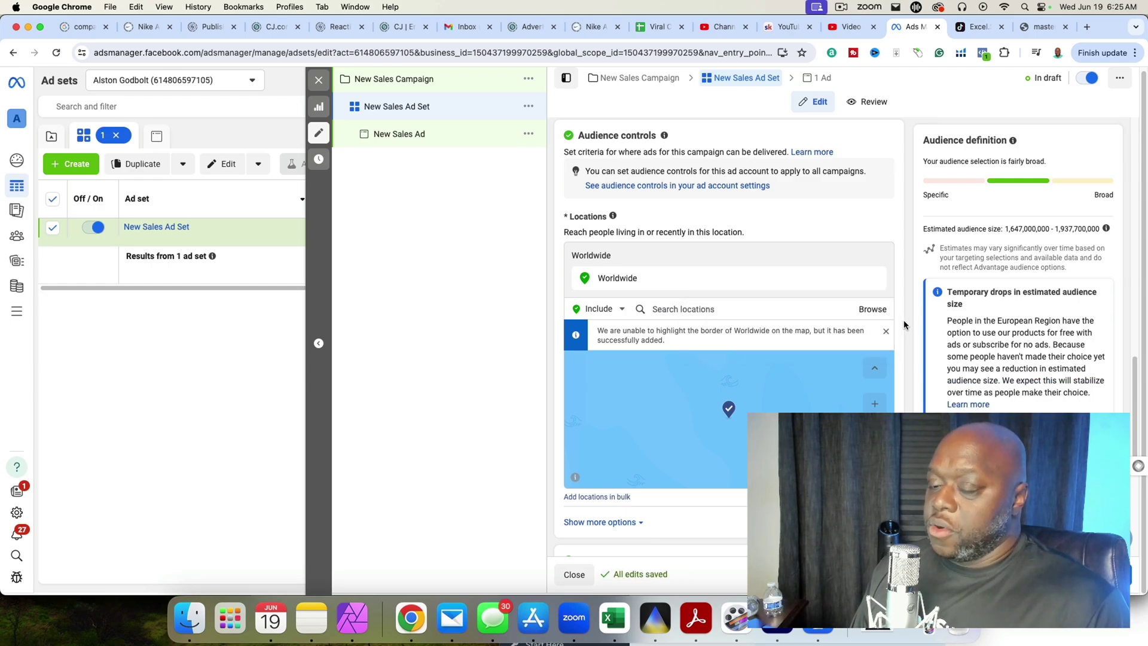
pyautogui.scroll(-3, 895, 347)
pyautogui.scroll(-3, 733, 368)
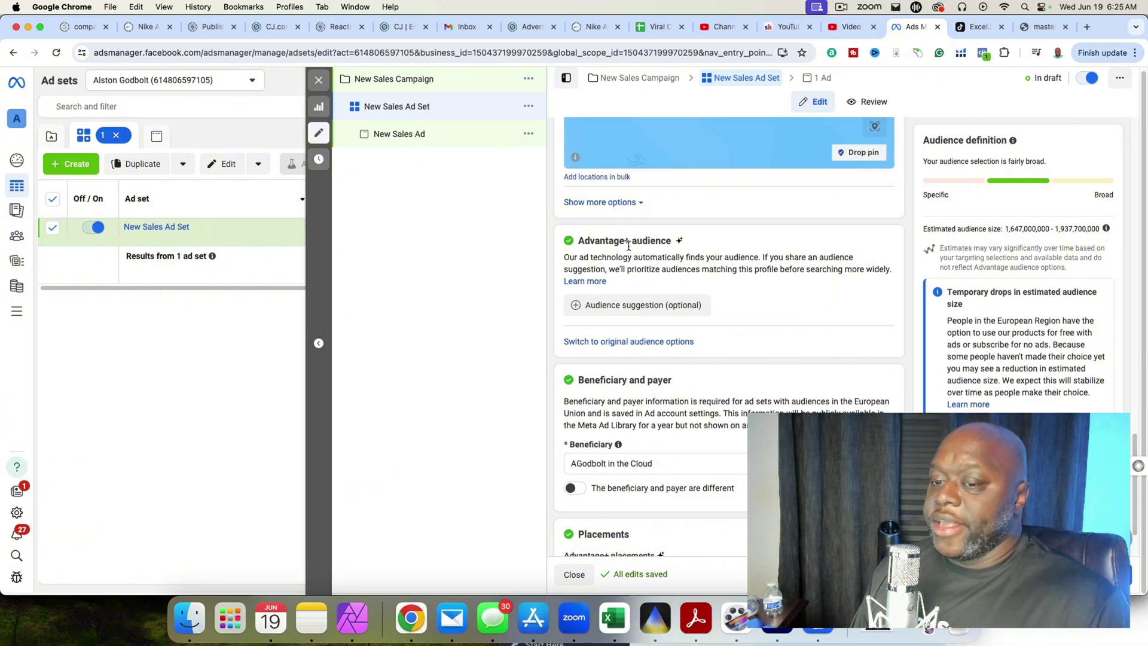
# Step: Switch the ad set from Advantage+ to the original audience options
pyautogui.click(653, 342)
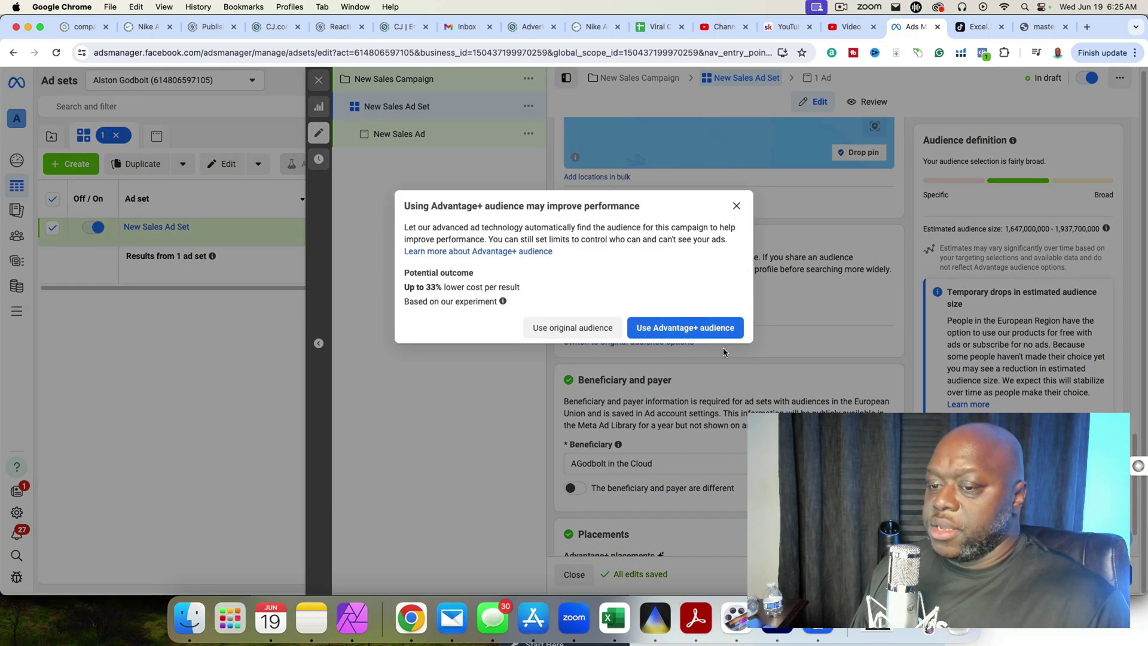
pyautogui.click(572, 328)
pyautogui.scroll(-5, 841, 395)
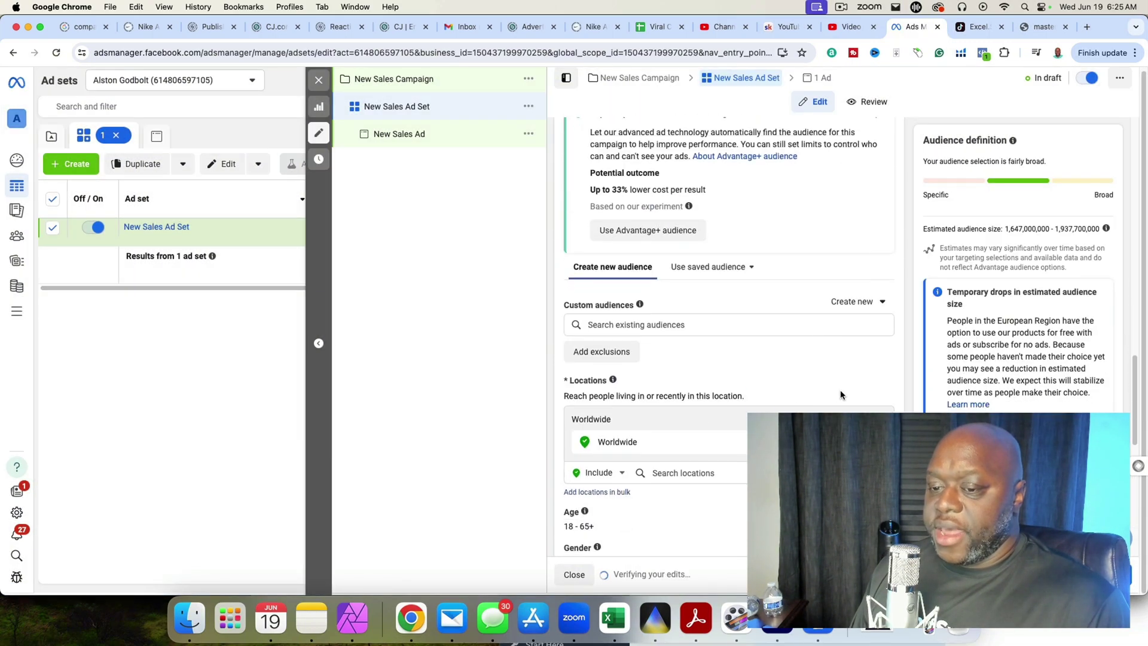
pyautogui.scroll(-5, 820, 390)
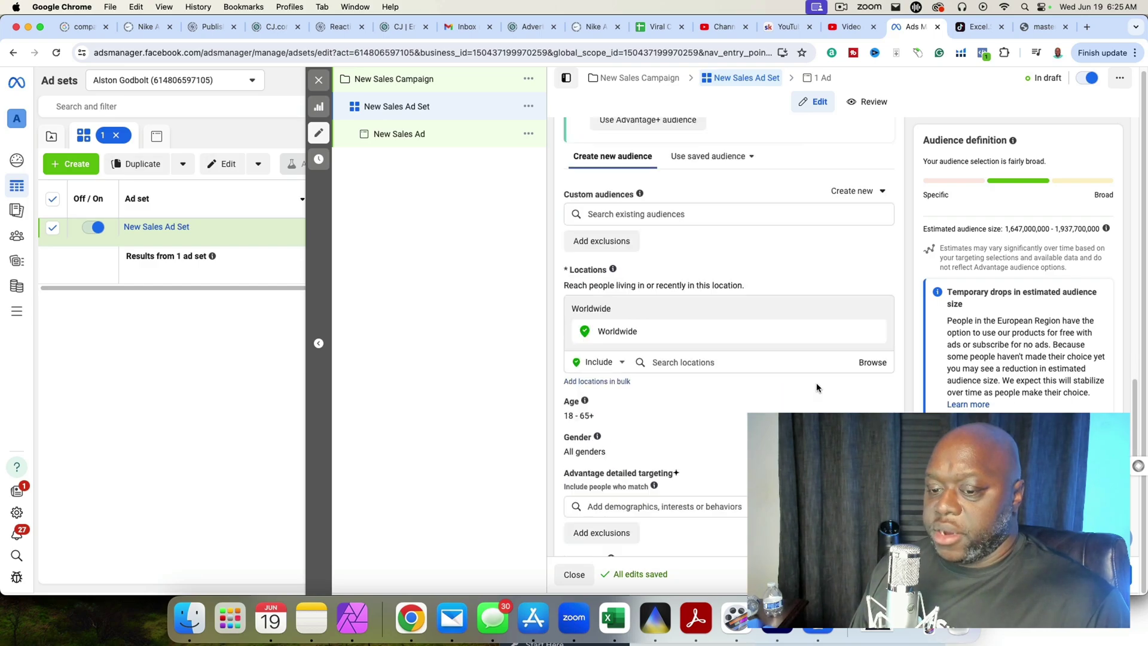
# Step: Add Microsoft Excel, Microsoft Office and Spreadsheet (software) as detailed targeting interests
pyautogui.click(658, 365)
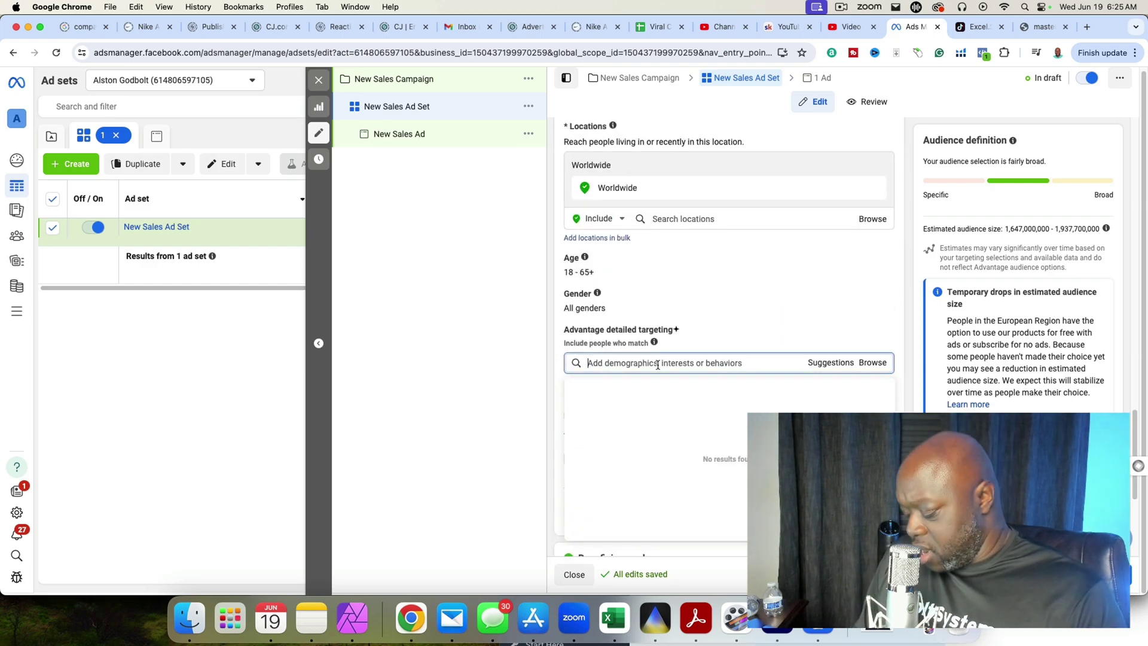
pyautogui.write('micro')
pyautogui.write('soft exc')
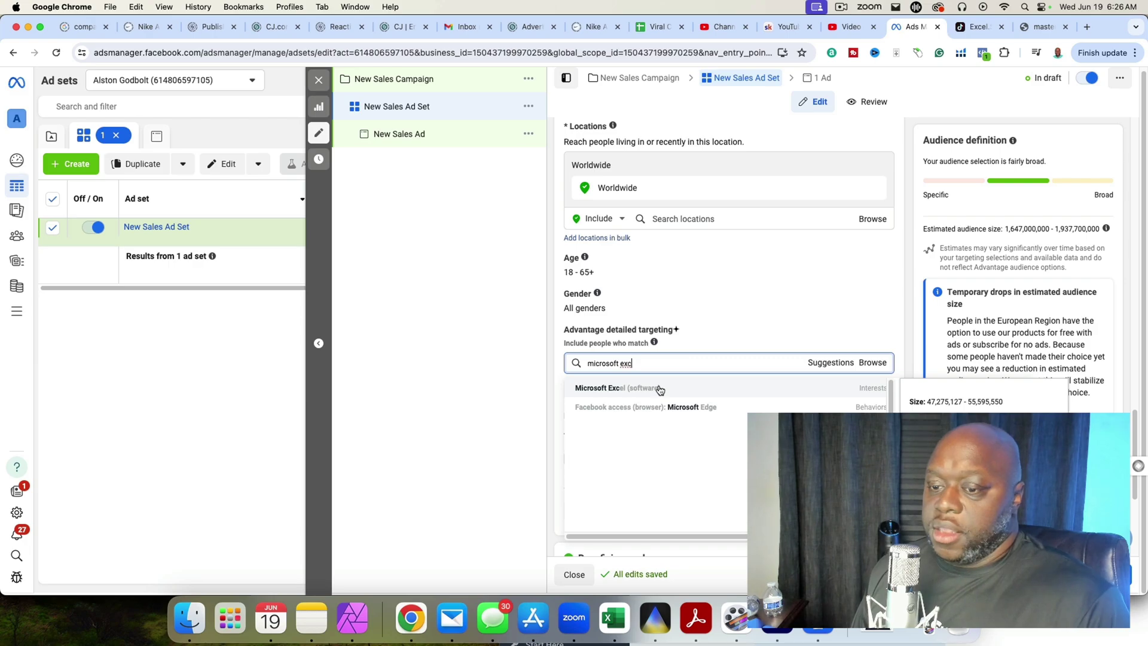
pyautogui.click(659, 390)
pyautogui.scroll(-3, 904, 349)
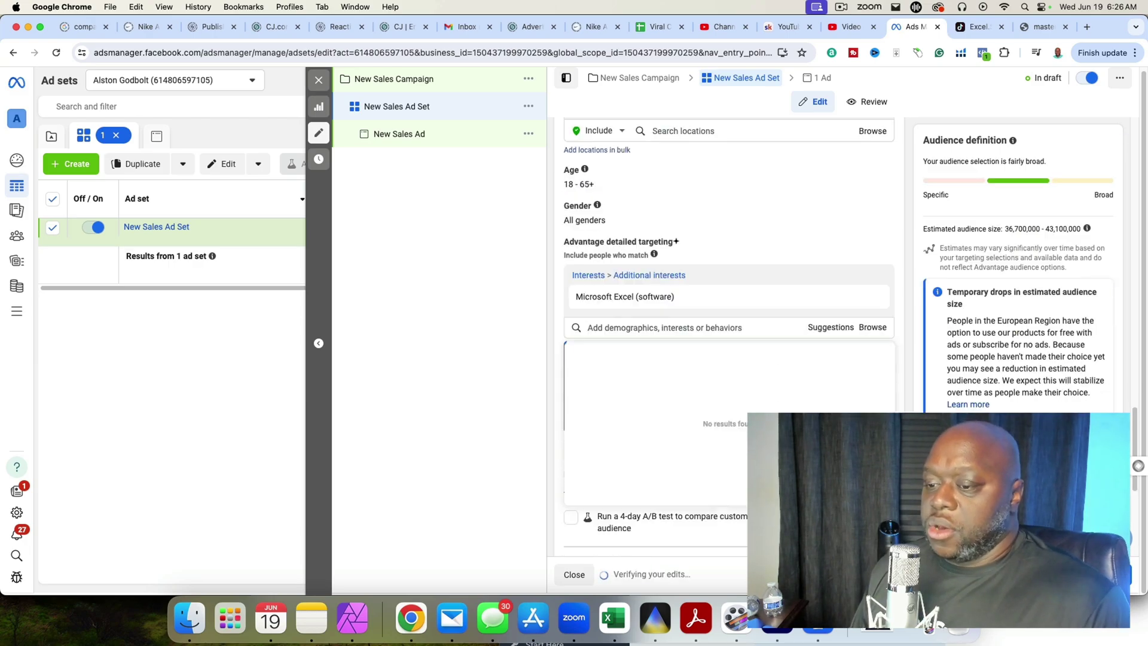
pyautogui.click(830, 245)
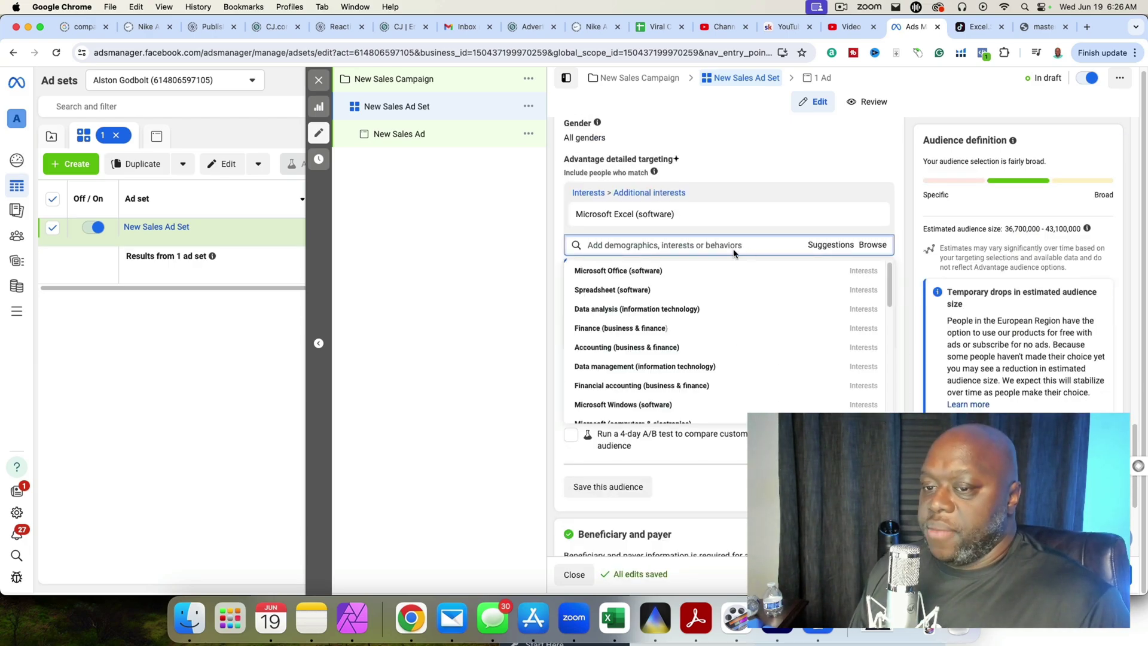
pyautogui.click(711, 272)
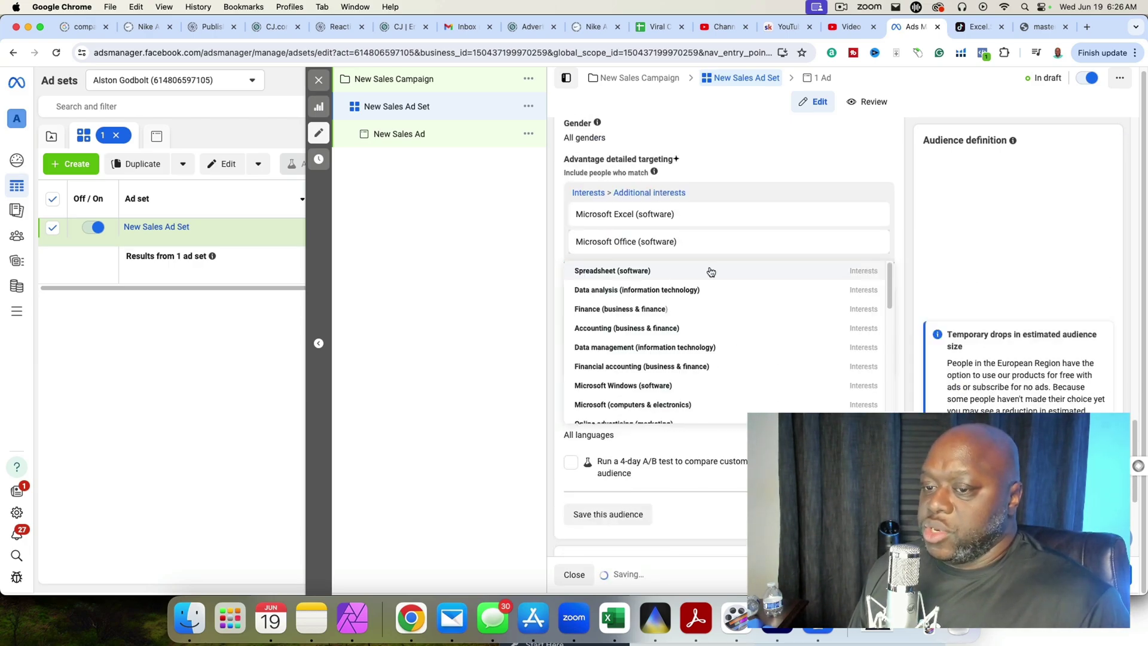
pyautogui.click(903, 256)
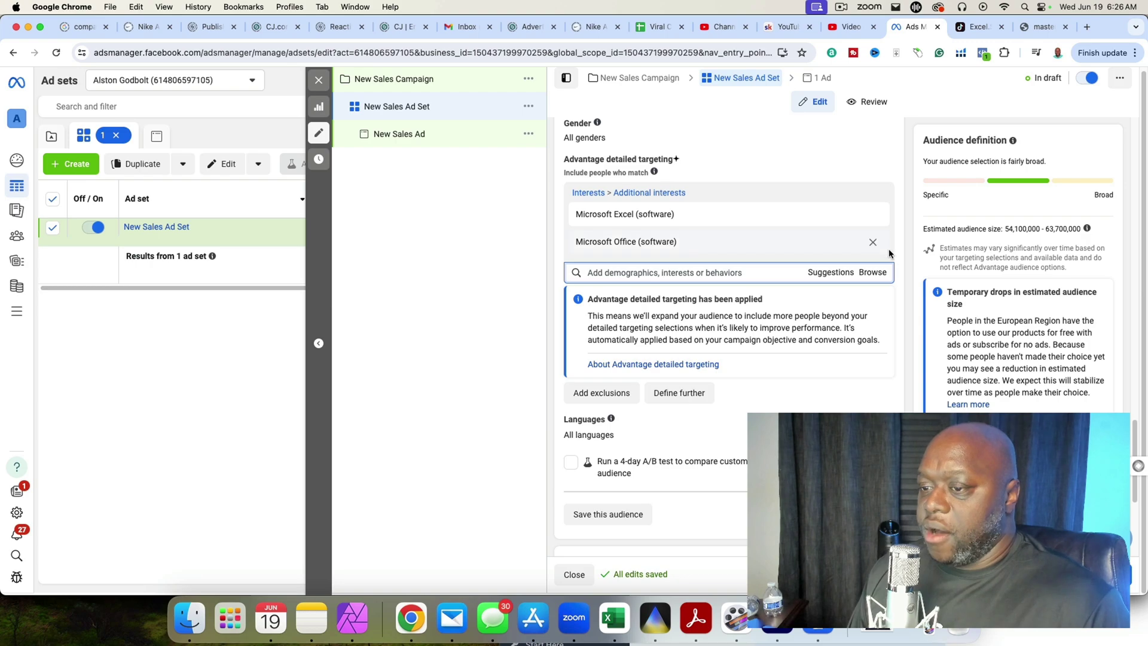
pyautogui.click(831, 272)
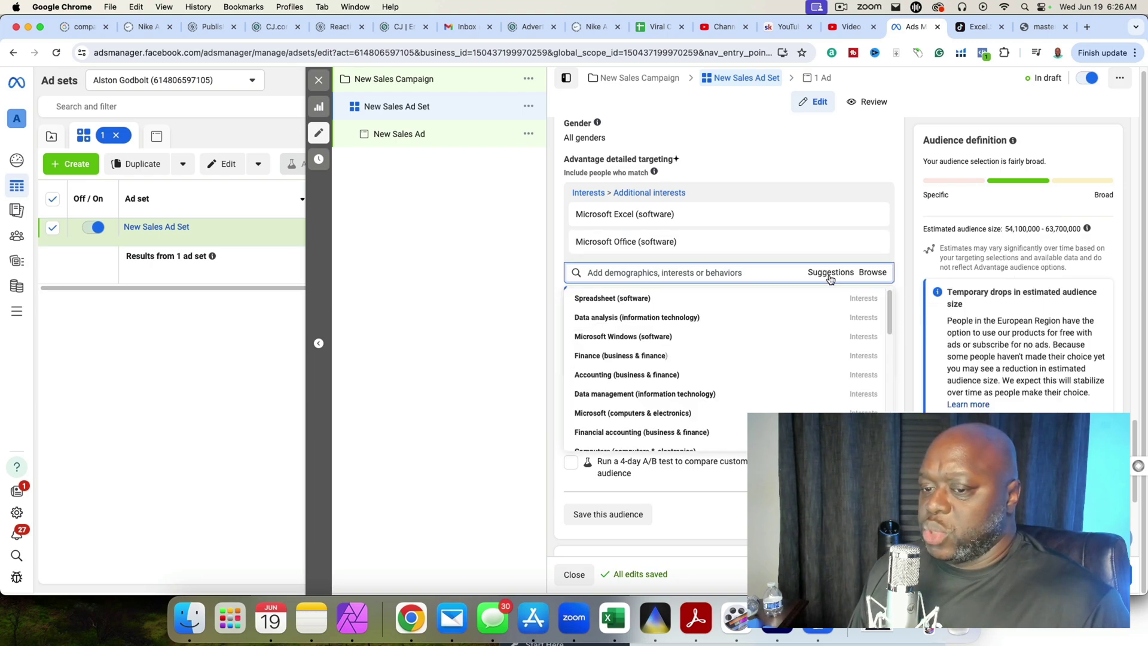
pyautogui.click(669, 299)
# Step: Close the interest suggestions list
pyautogui.click(905, 259)
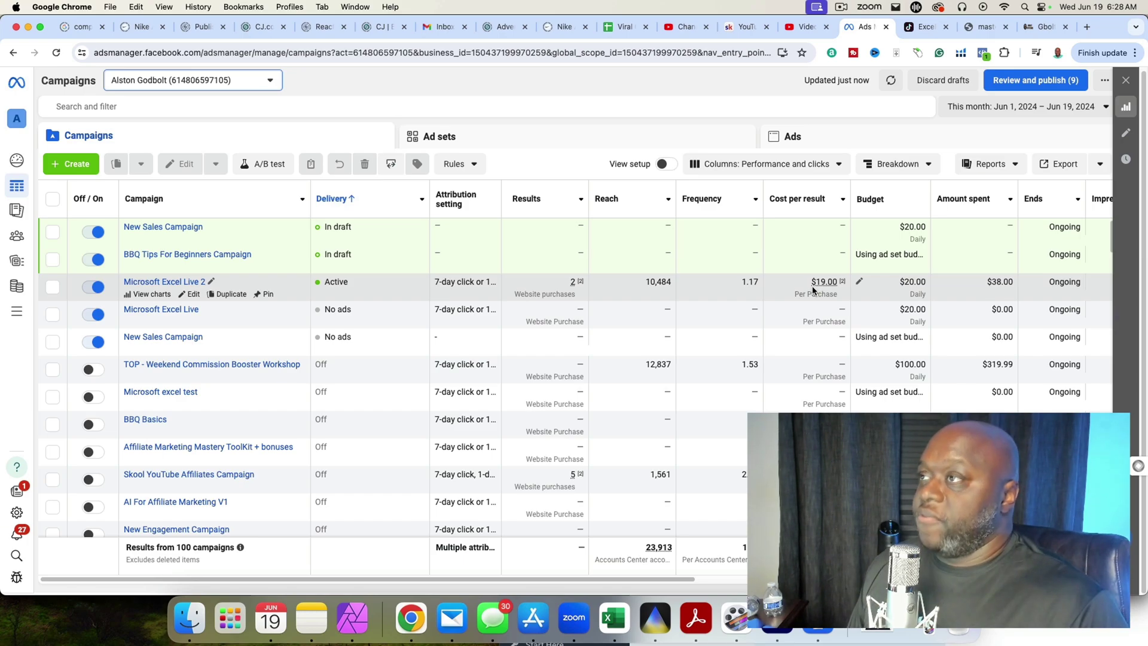
pyautogui.click(53, 287)
pyautogui.click(742, 137)
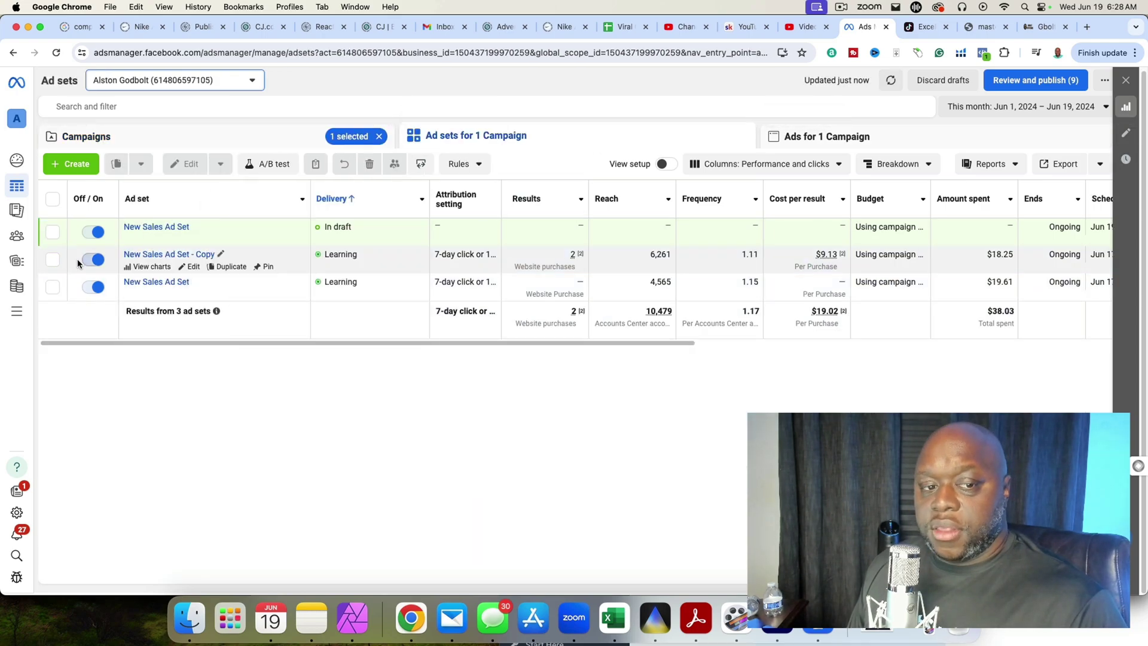
pyautogui.click(52, 259)
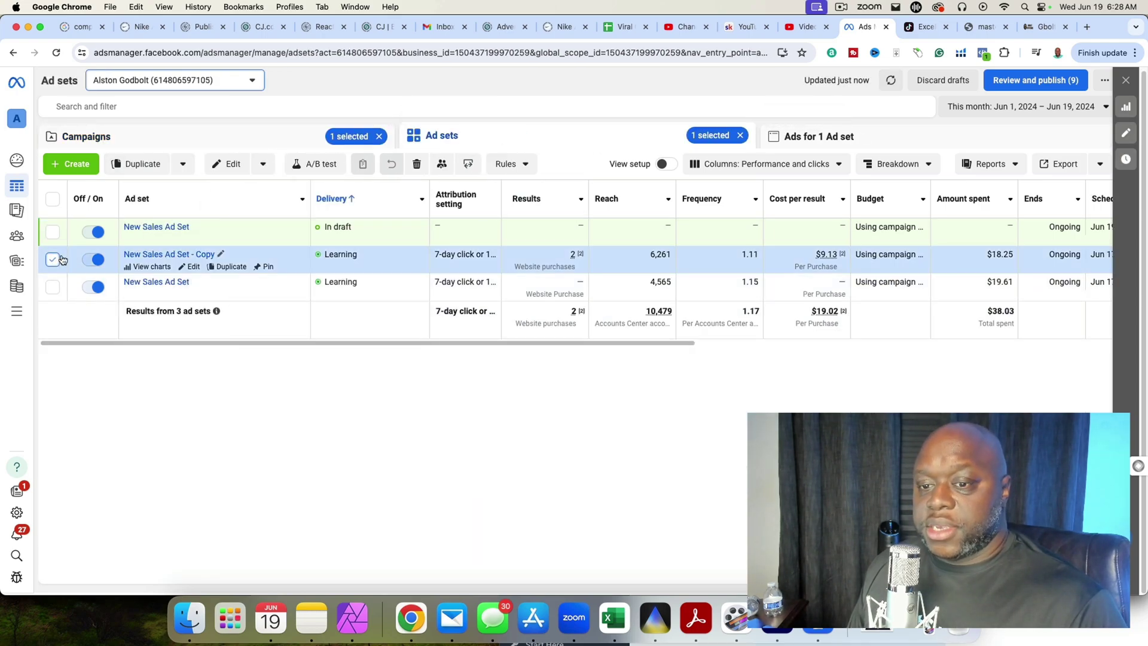
pyautogui.click(877, 138)
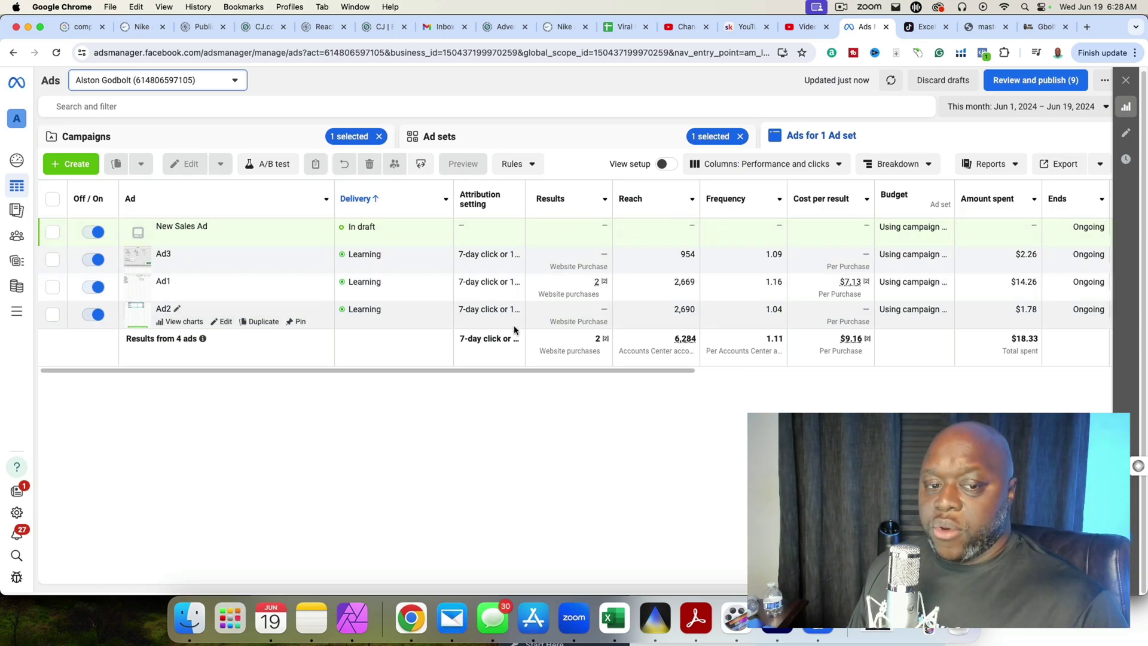
pyautogui.moveTo(459, 331)
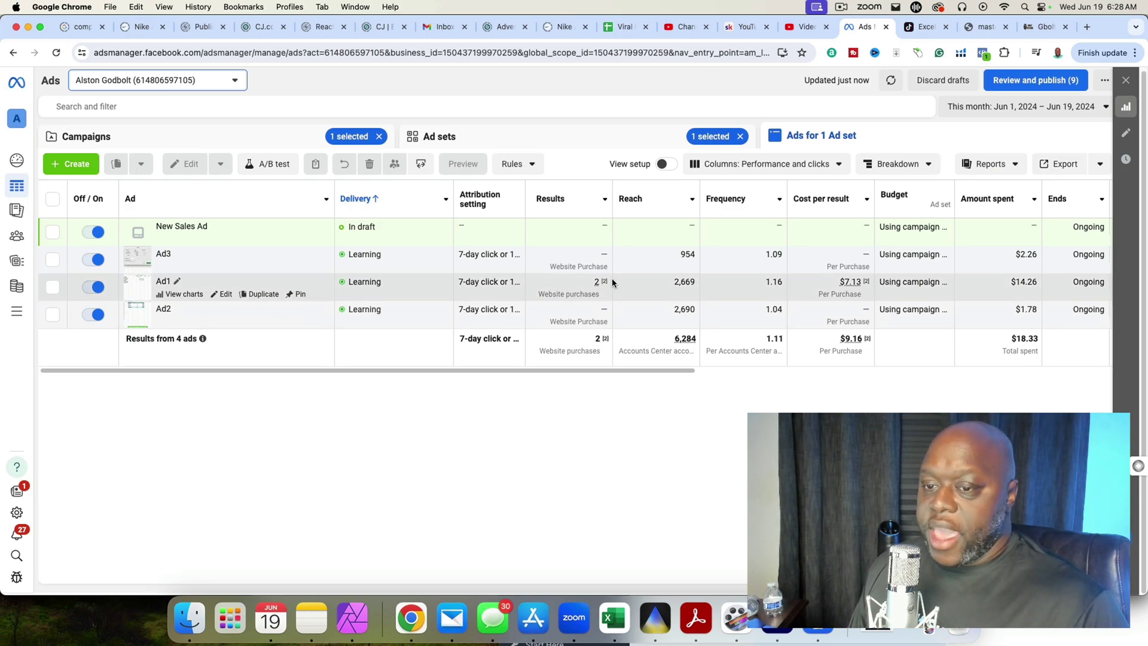
pyautogui.moveTo(603, 285)
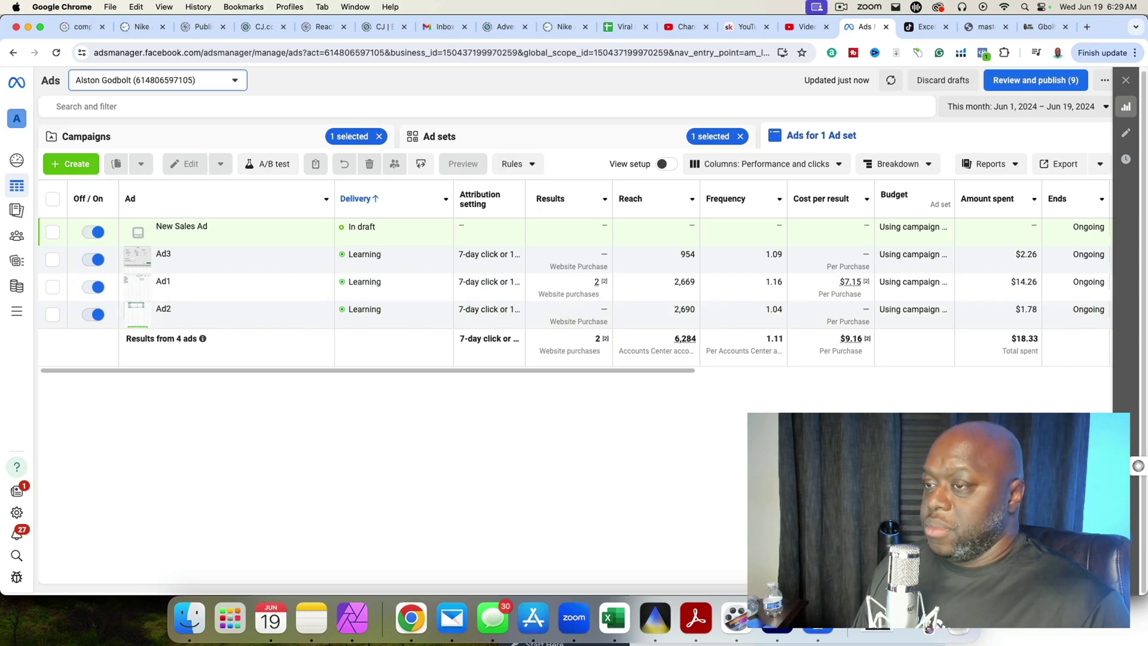
pyautogui.click(274, 148)
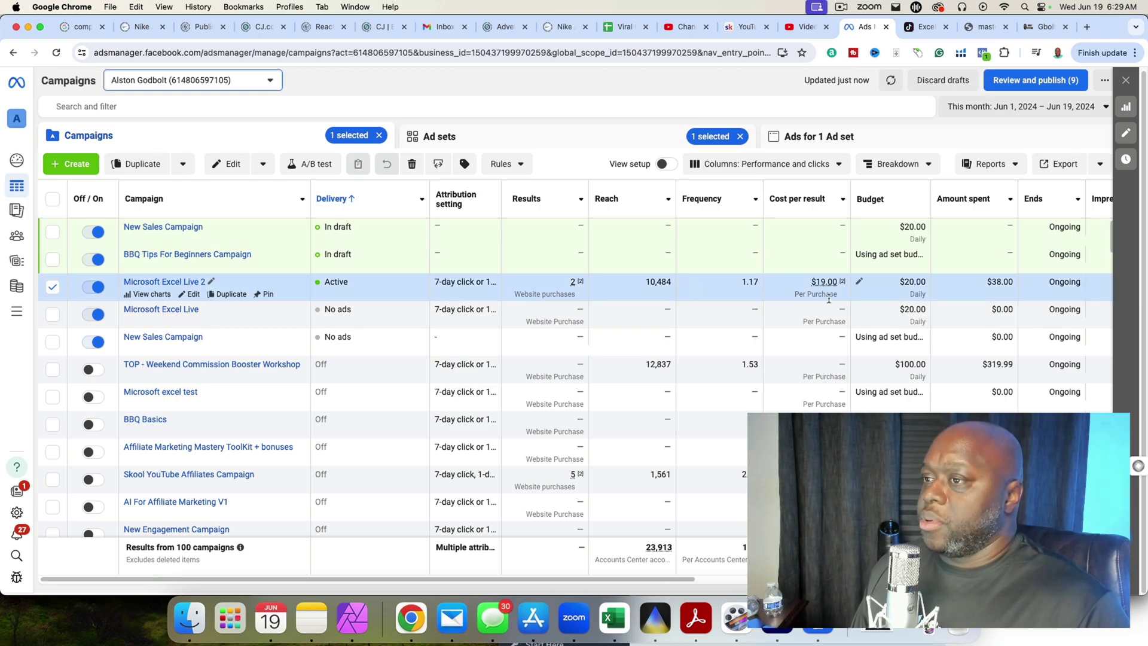
# Step: Bring up GoHighLevel's Excel Mastery Bootcamp funnel stats: 176 page views, 2 orders, $56.00 sales
pyautogui.click(1031, 34)
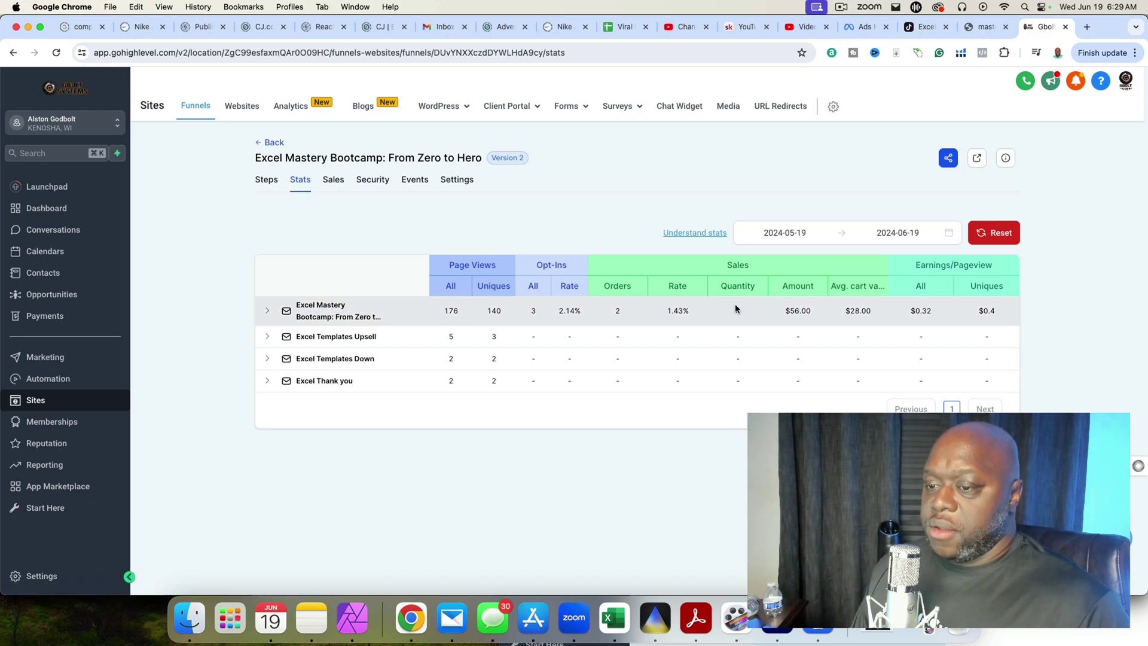
# Step: Expand the first funnel step's page stats and compare them with the Ads Manager campaigns
pyautogui.click(268, 311)
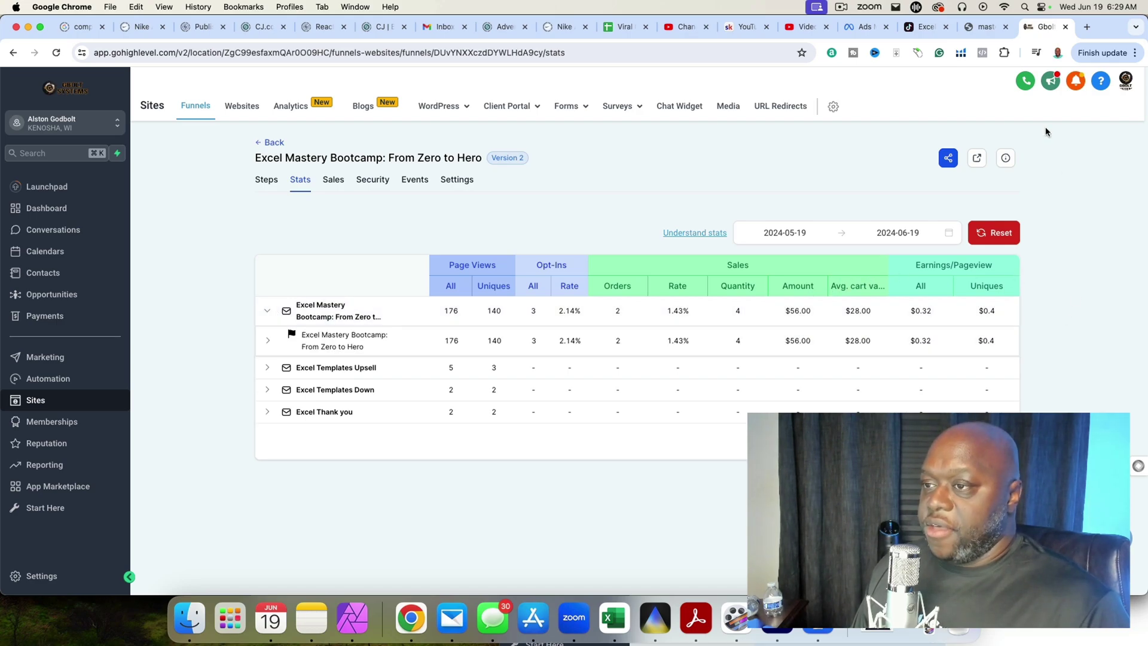
pyautogui.click(864, 26)
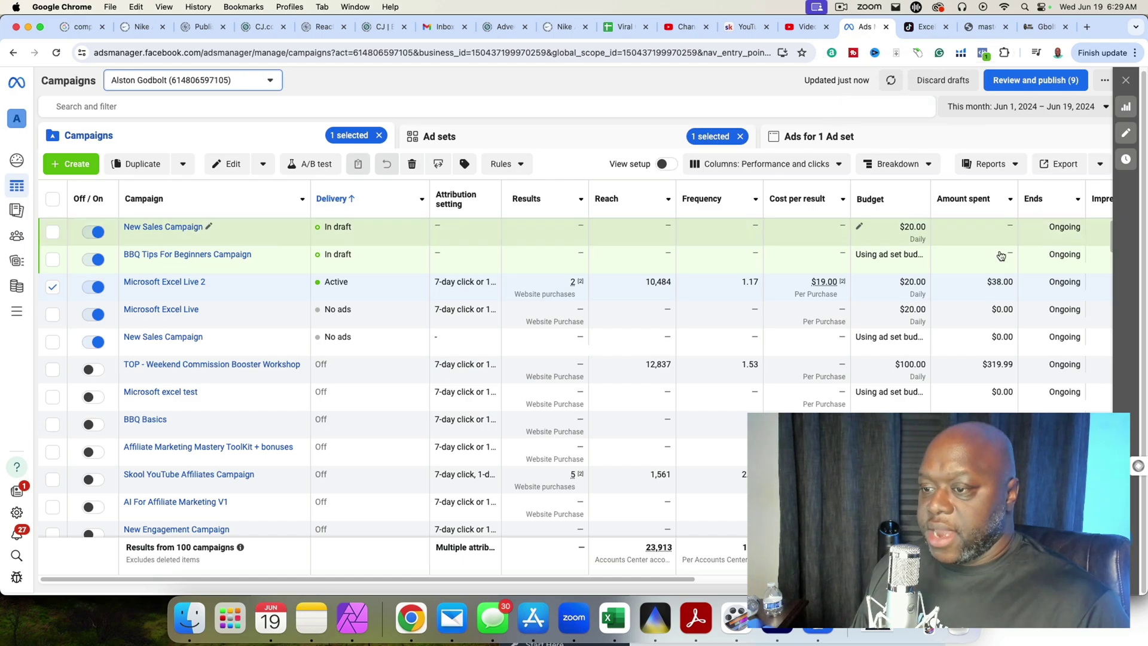
pyautogui.click(1043, 27)
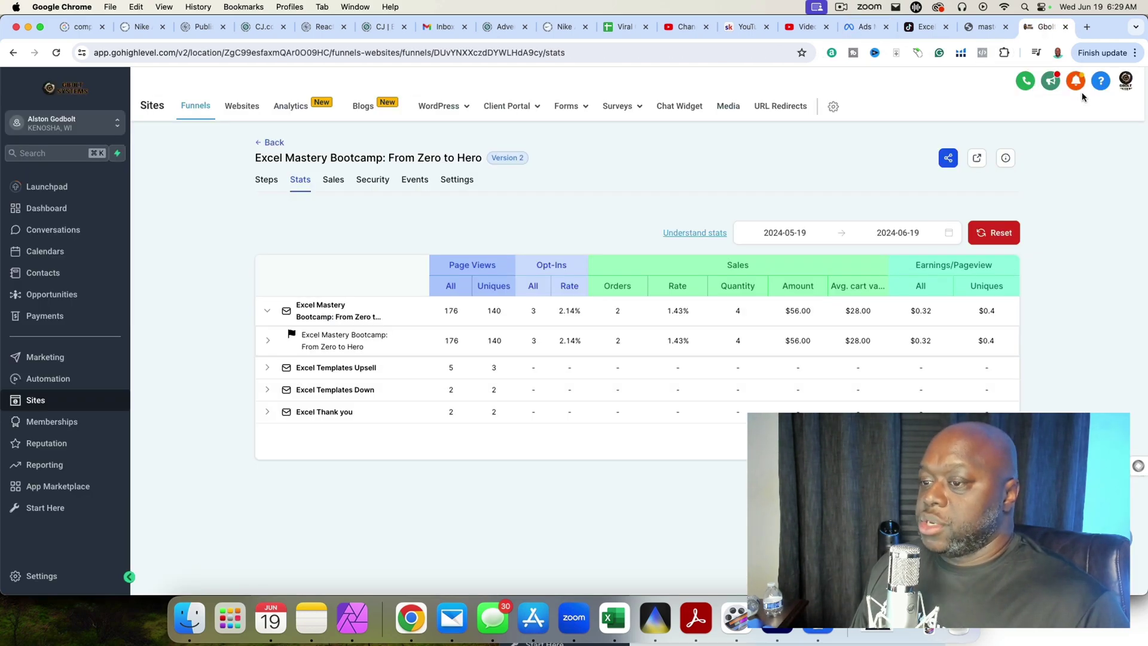
# Step: Calculate 38-56 in a new browser tab's search, giving -18
pyautogui.click(1097, 33)
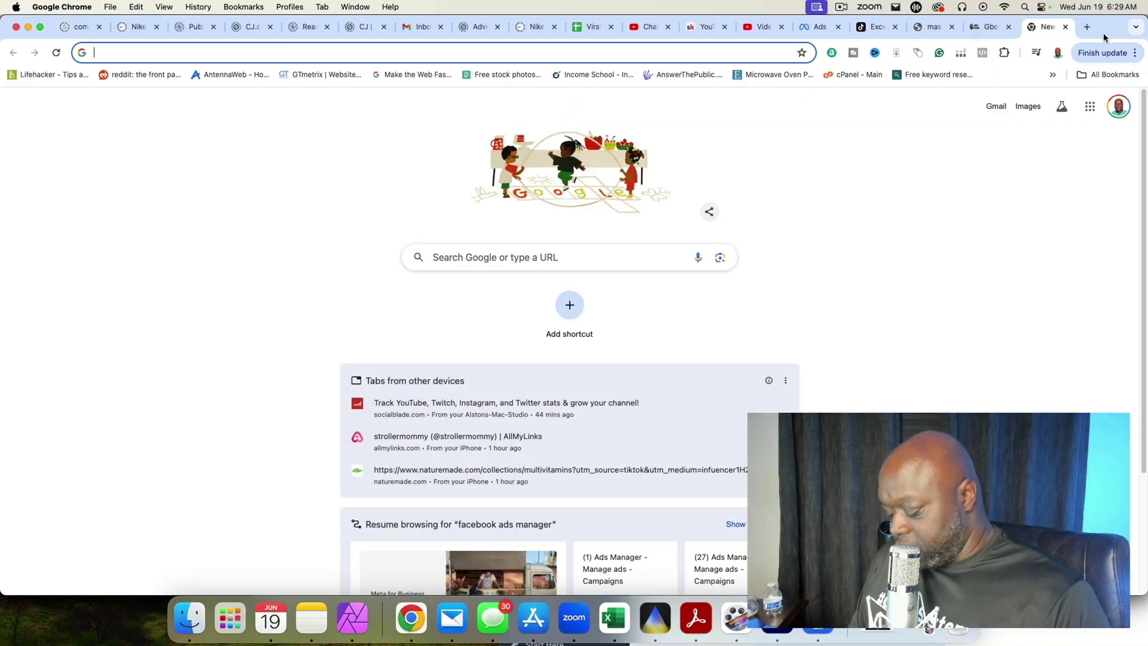
pyautogui.write('38-56')
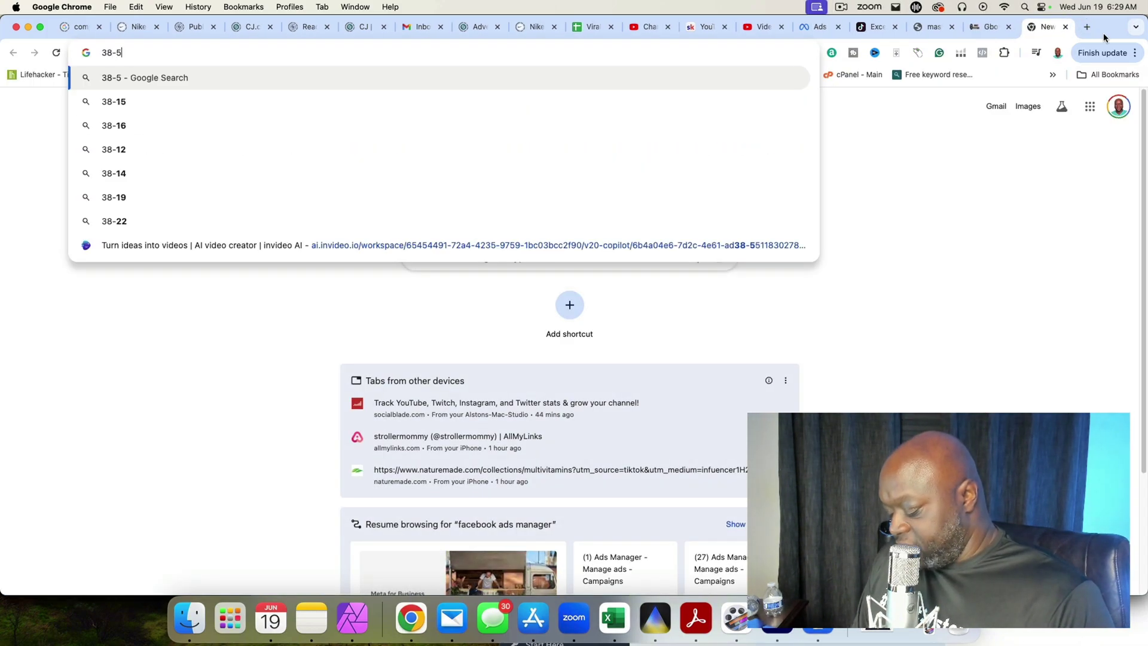
pyautogui.press('Return')
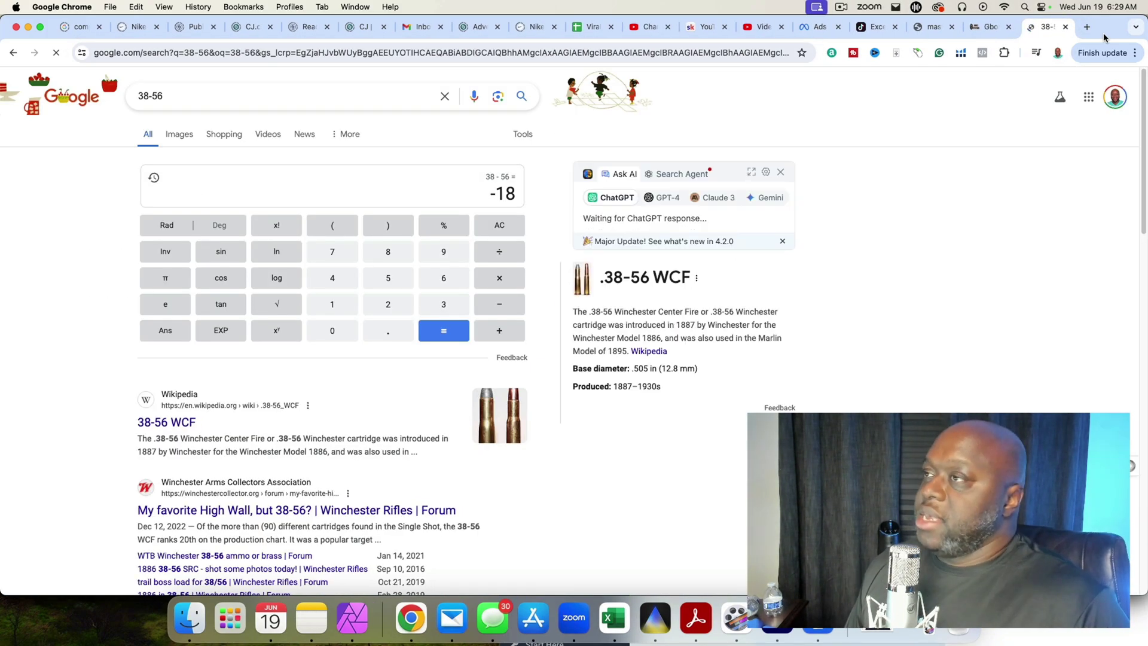